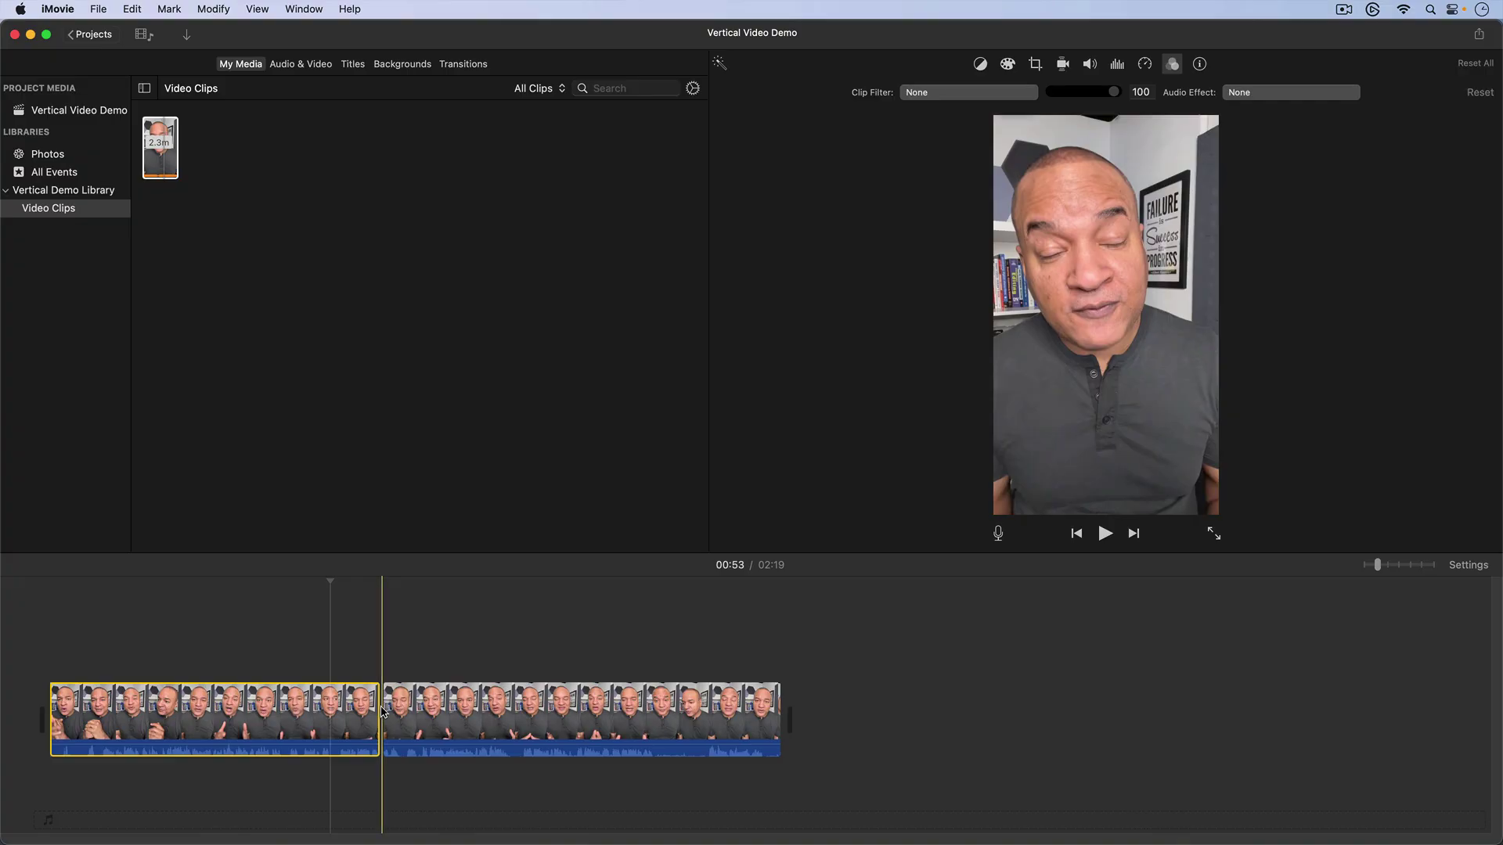
# Centre the Crop to Fill frame on the speaker in the landscape clip and apply the crop.
pyautogui.doubleClick(382, 711)
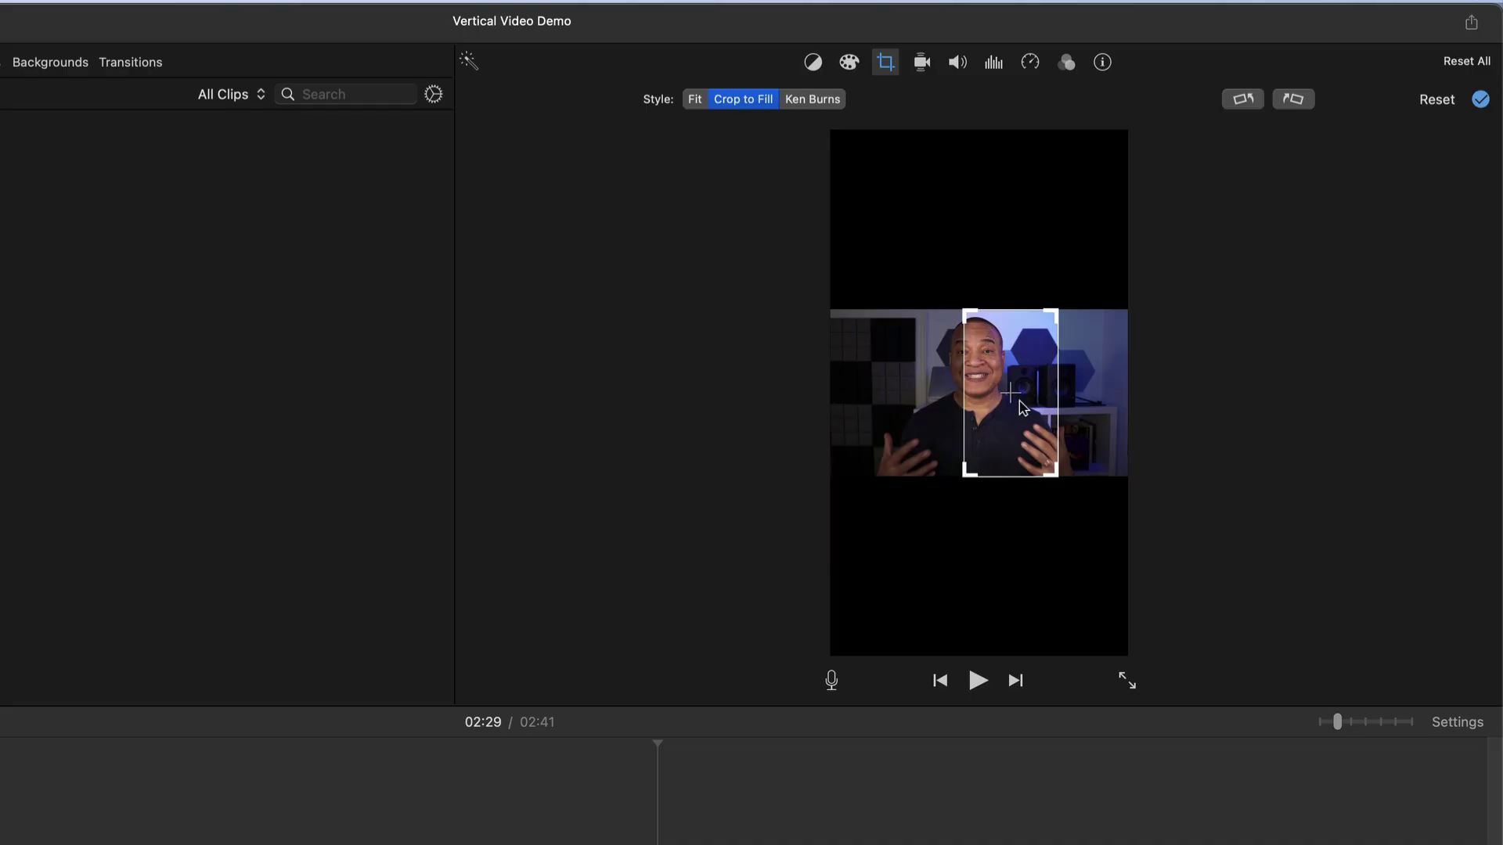
pyautogui.moveTo(1030, 385); pyautogui.dragTo(998, 387)
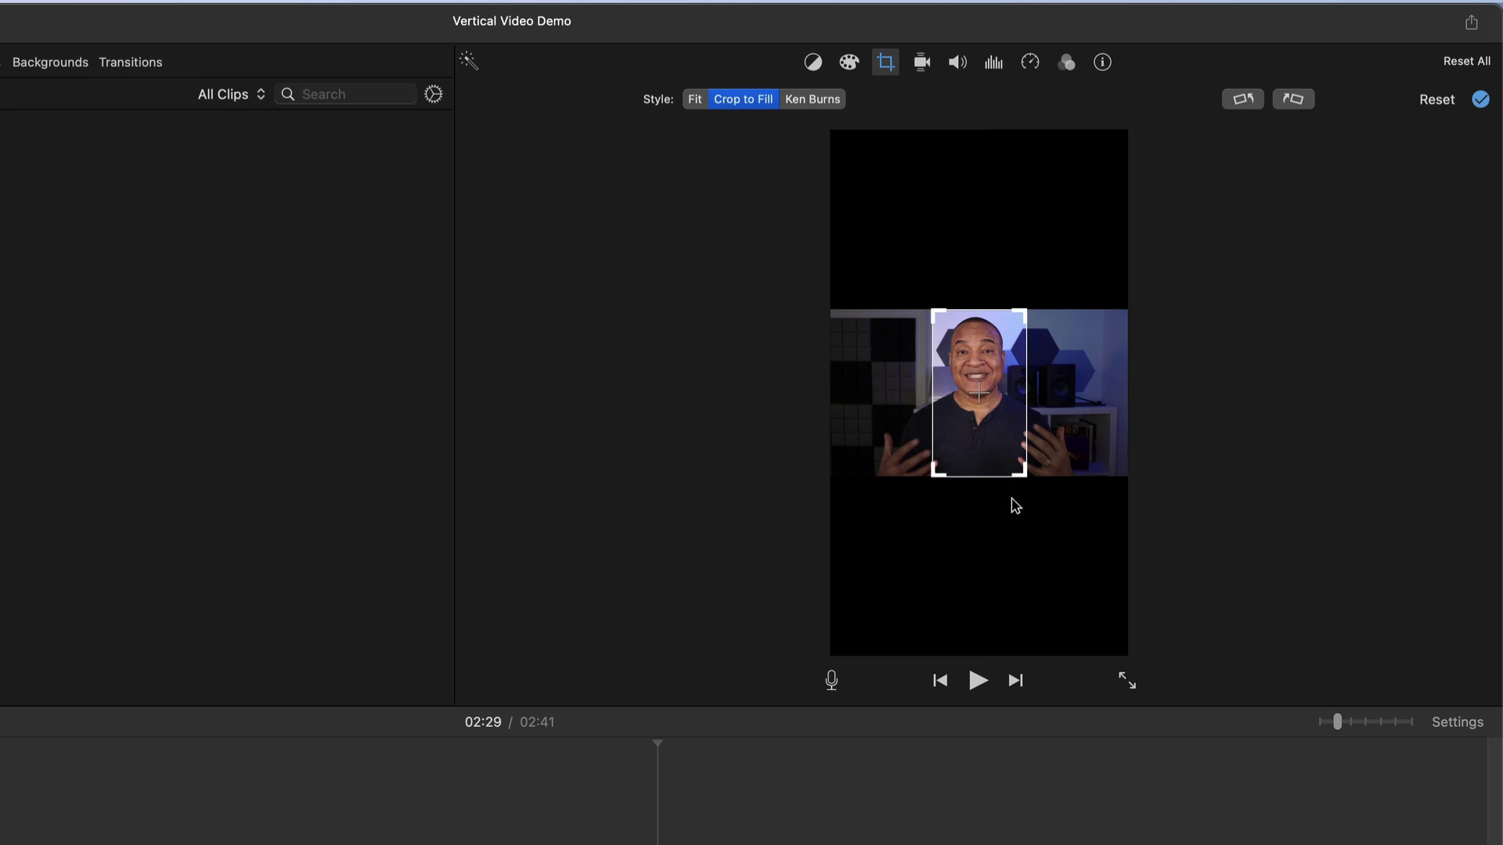
pyautogui.click(1480, 100)
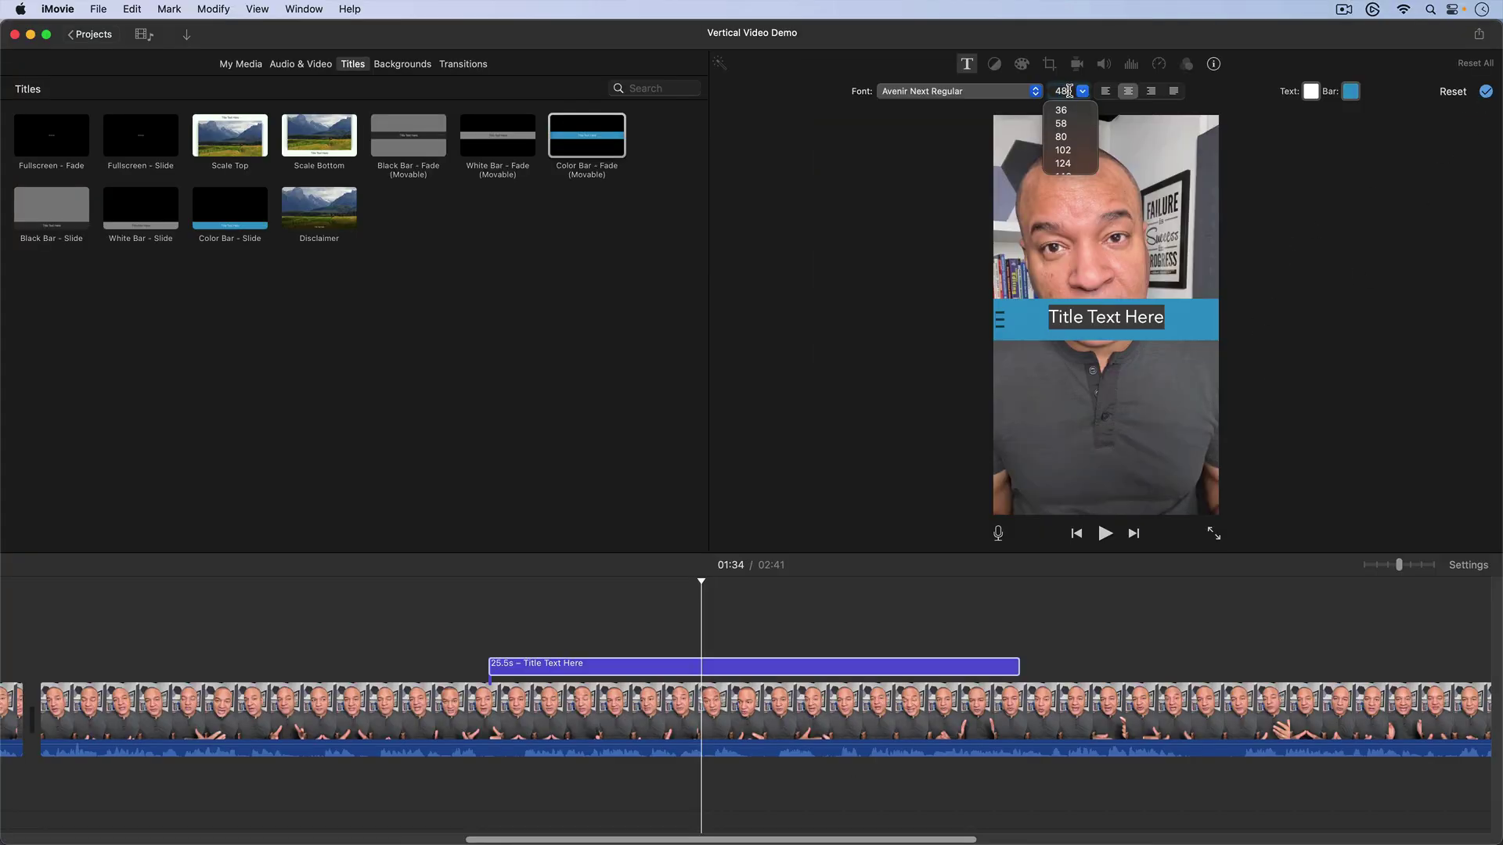
# Set the title font size to 50, keep it centred, and make its bar red.
pyautogui.write('50')
pyautogui.press('Return')
pyautogui.click(1105, 91)
pyautogui.click(1150, 91)
pyautogui.click(1173, 90)
pyautogui.click(1128, 91)
pyautogui.click(1350, 90)
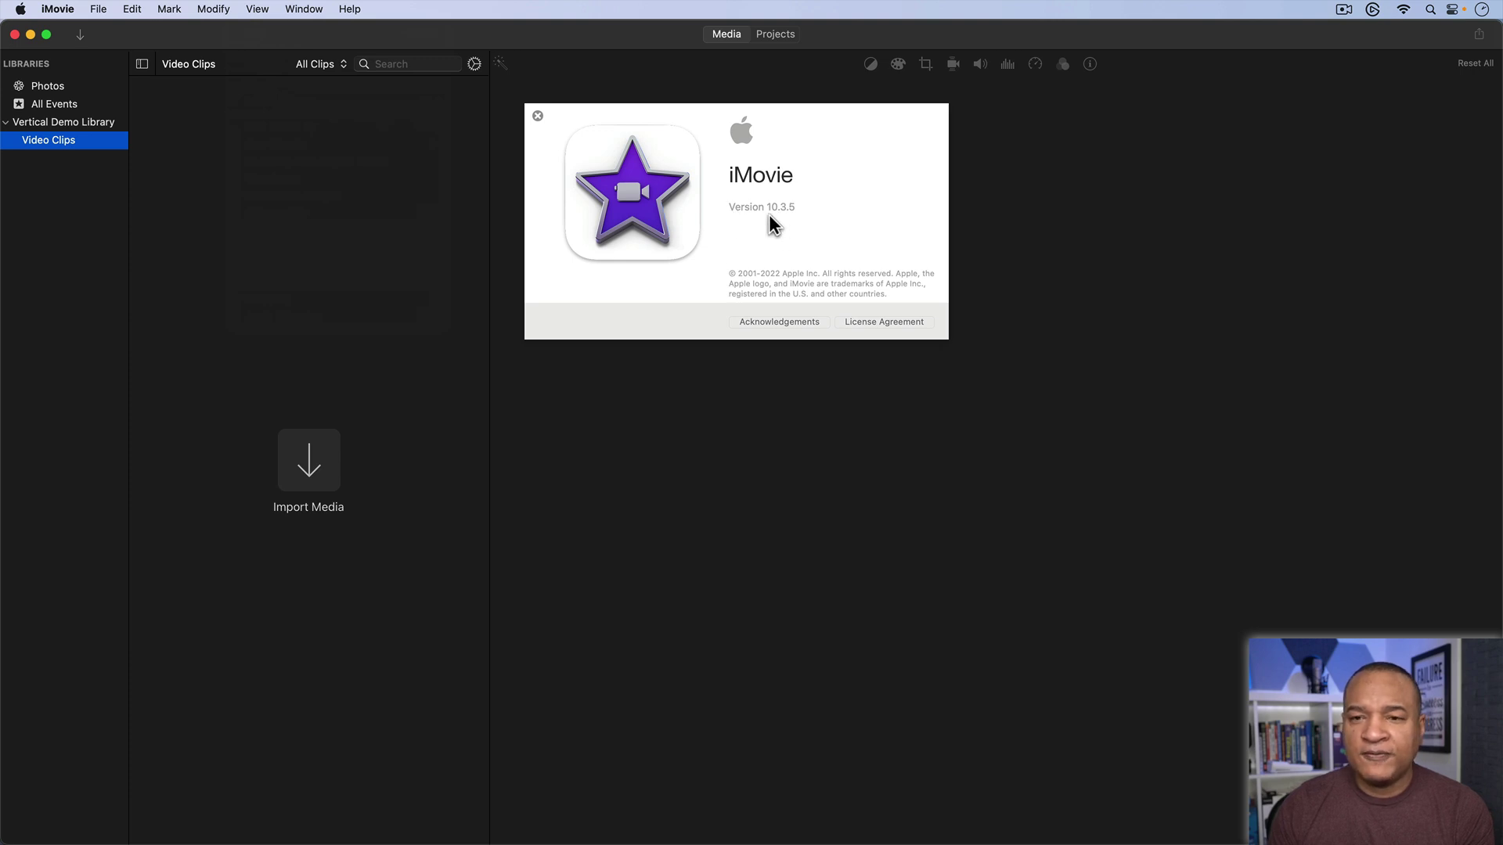
# Close the About iMovie window and switch to the Projects list.
pyautogui.click(538, 116)
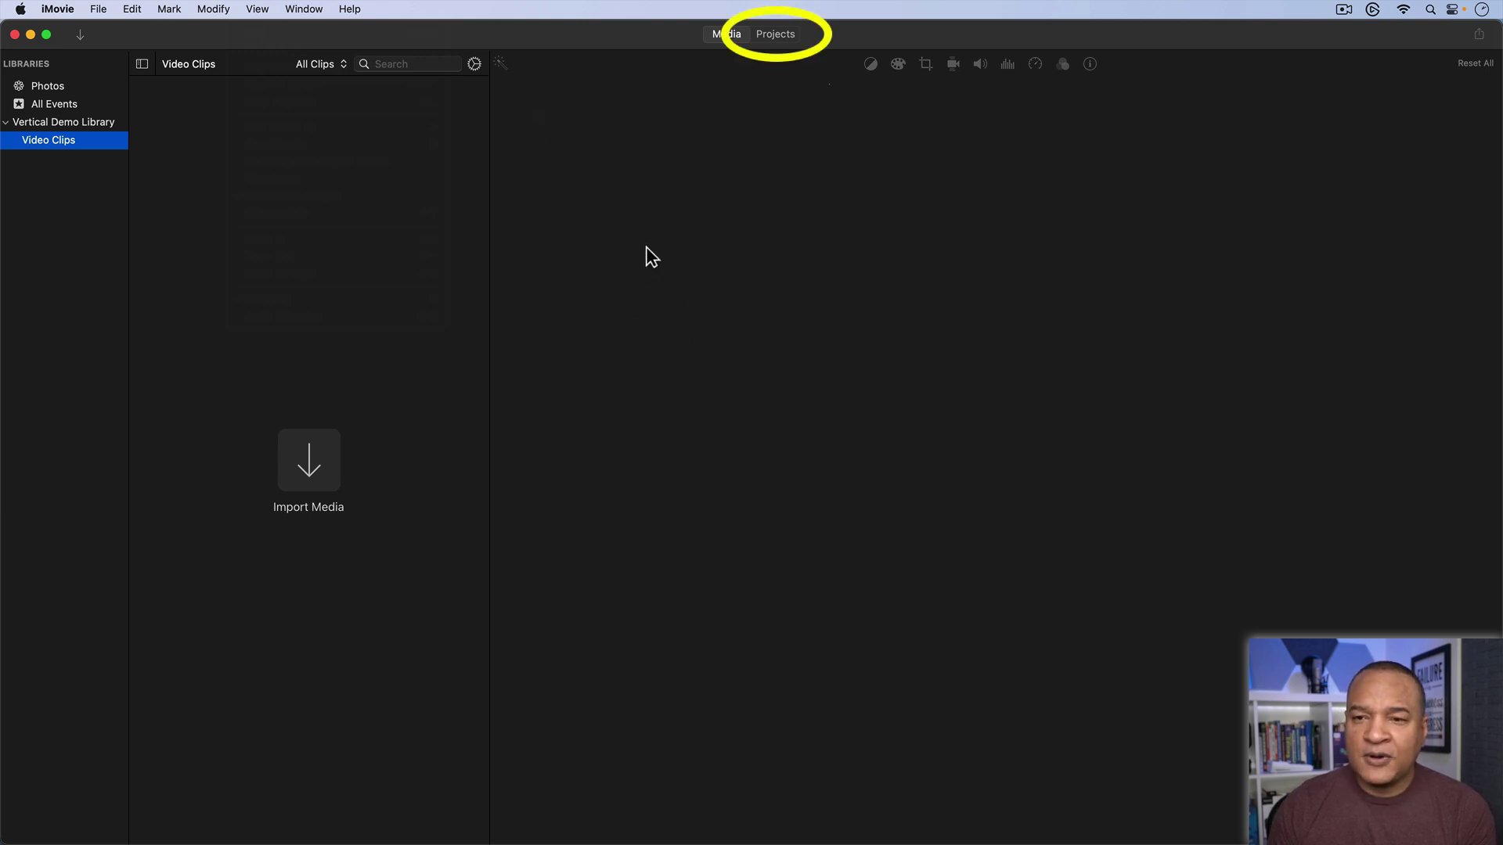
pyautogui.click(775, 34)
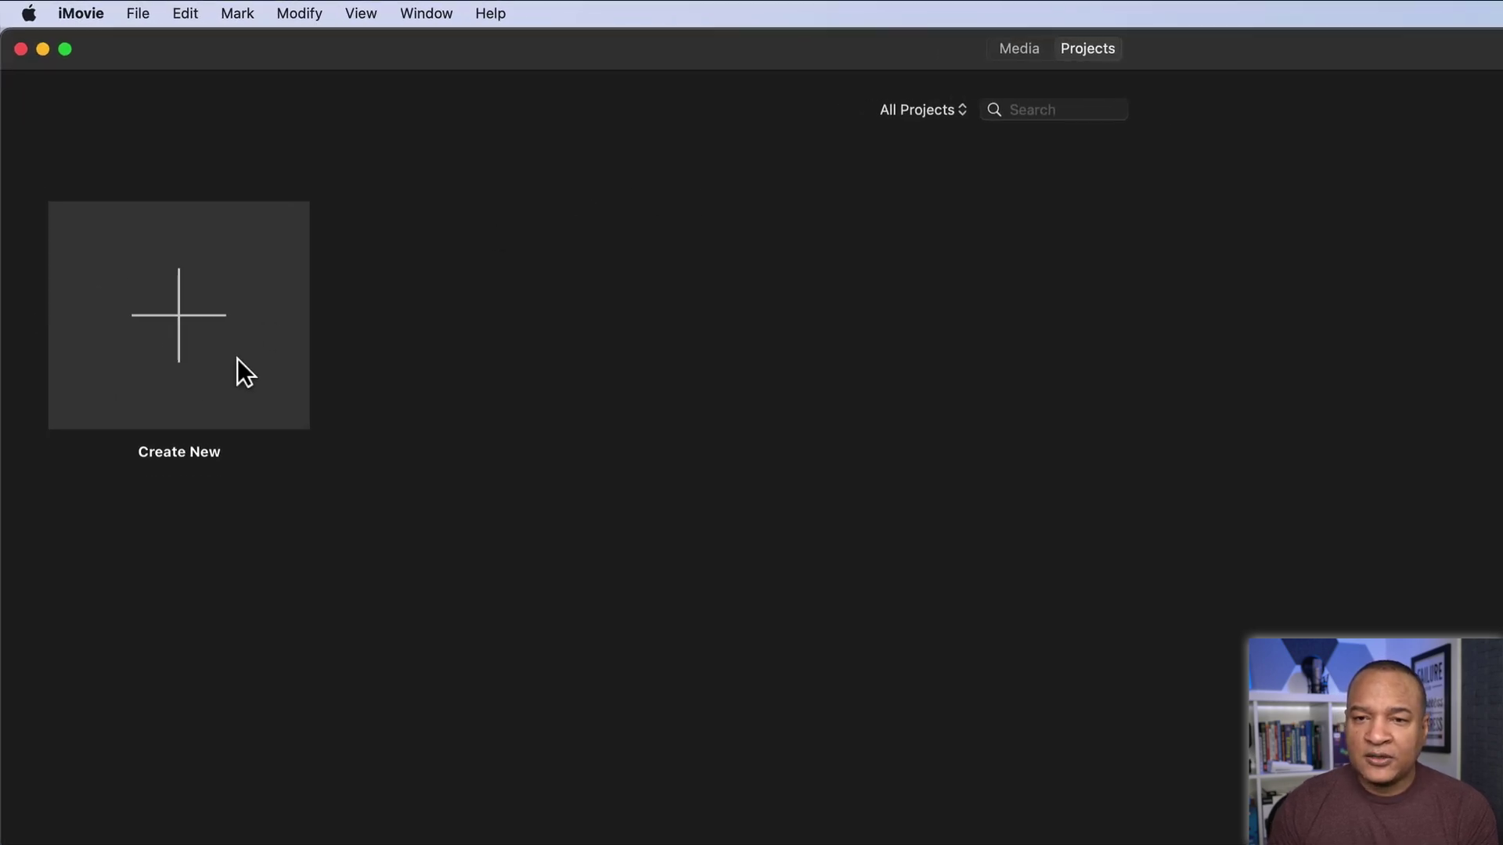
# Skip the Movie/Trailer choices and start a new App Preview project from the File menu.
pyautogui.click(182, 310)
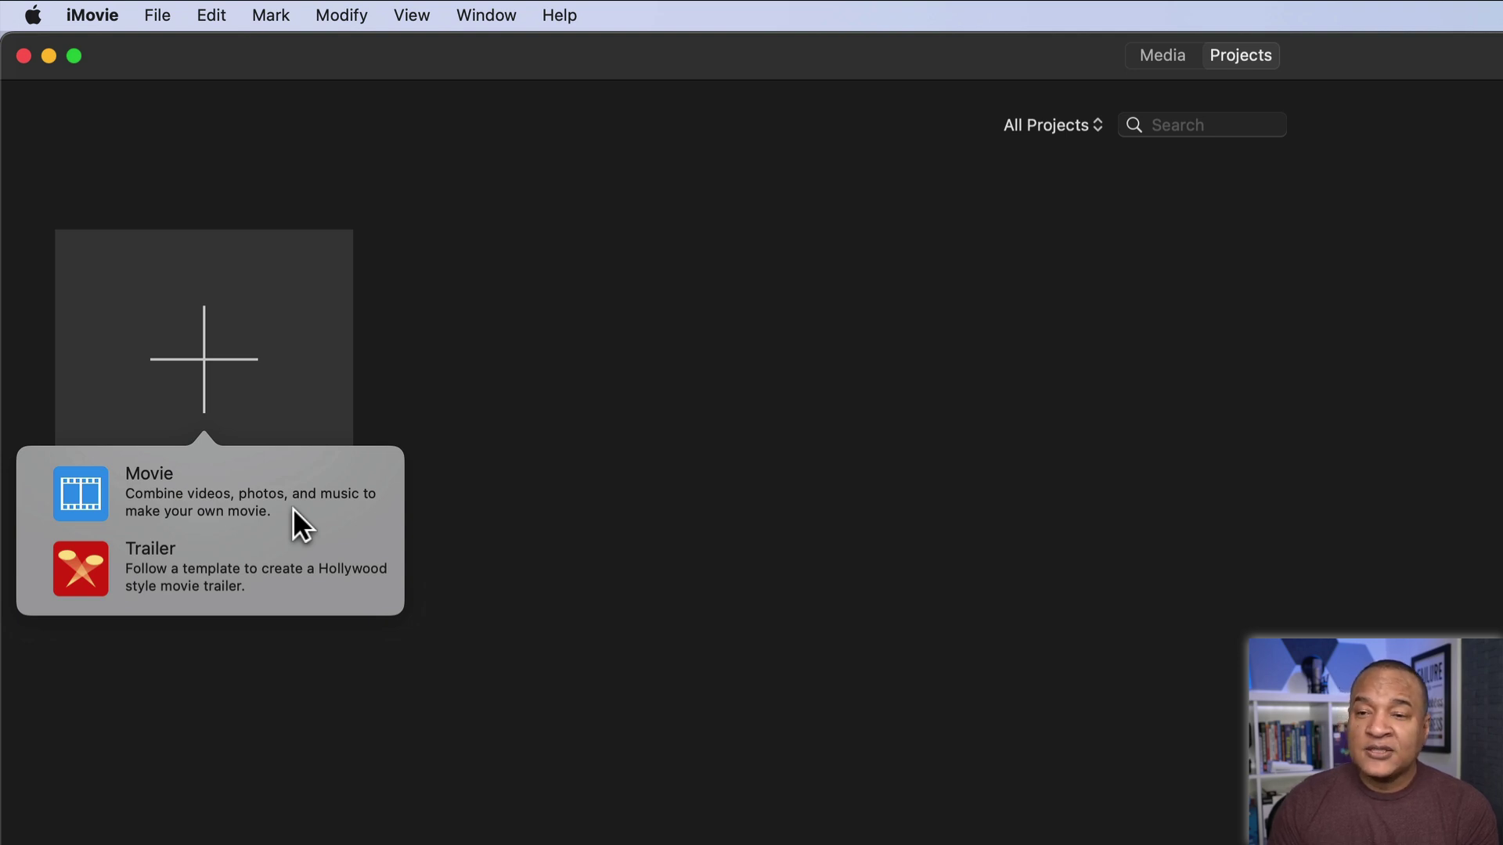
pyautogui.click(536, 510)
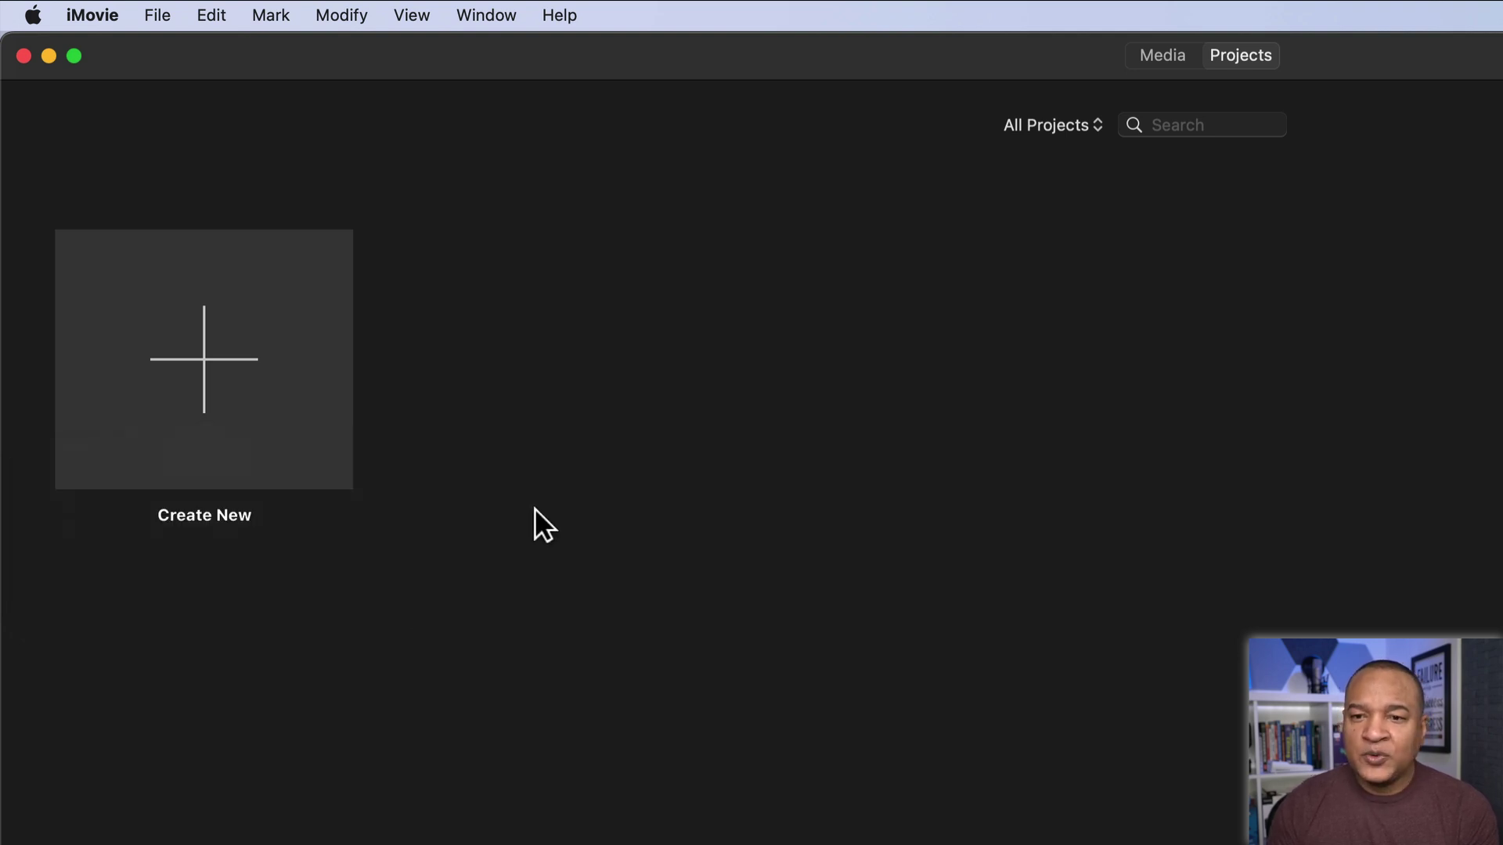
pyautogui.click(160, 16)
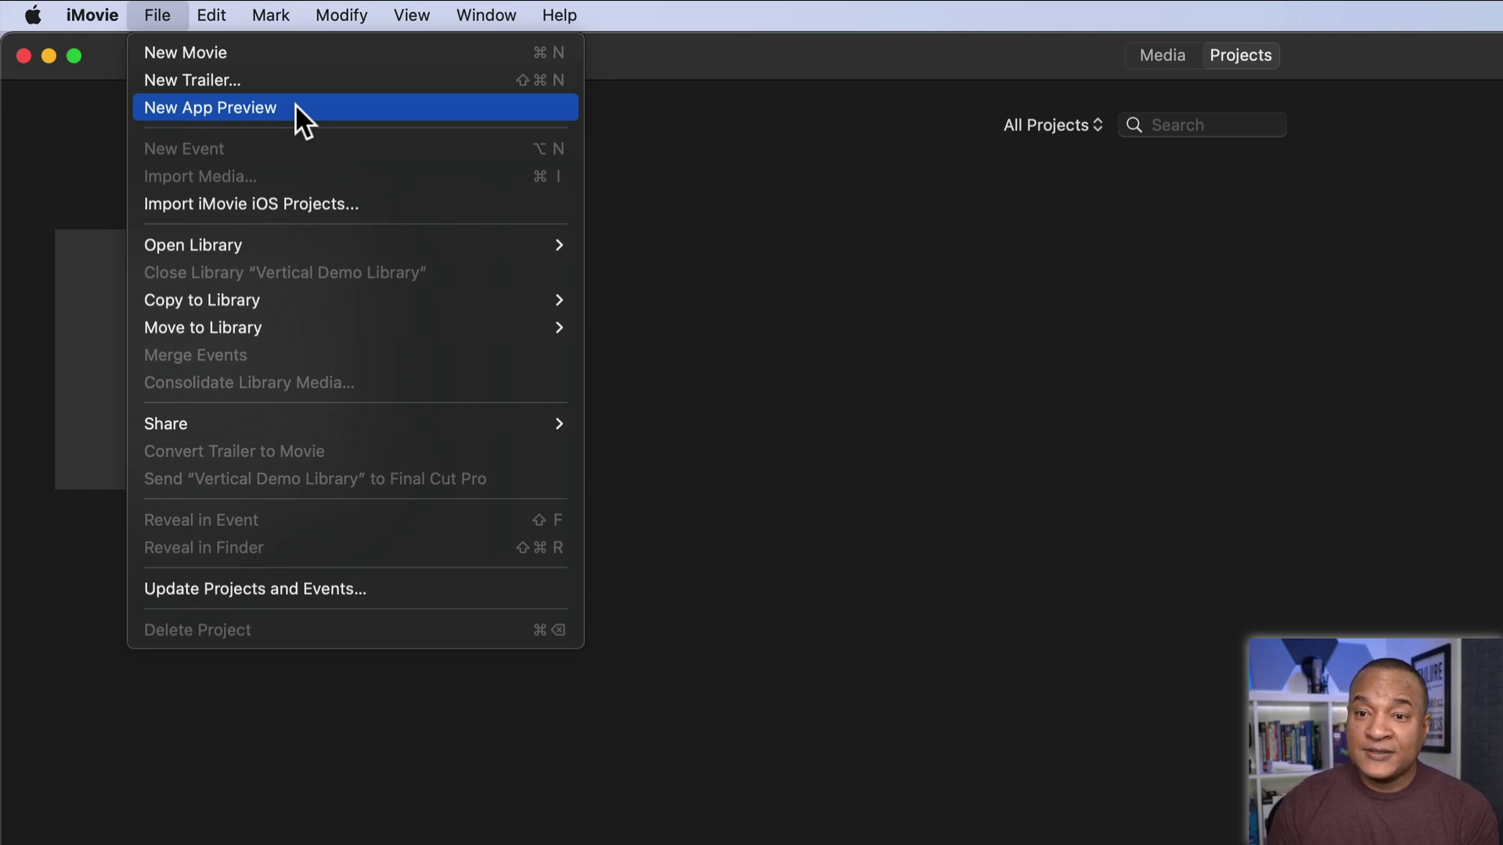
pyautogui.click(294, 107)
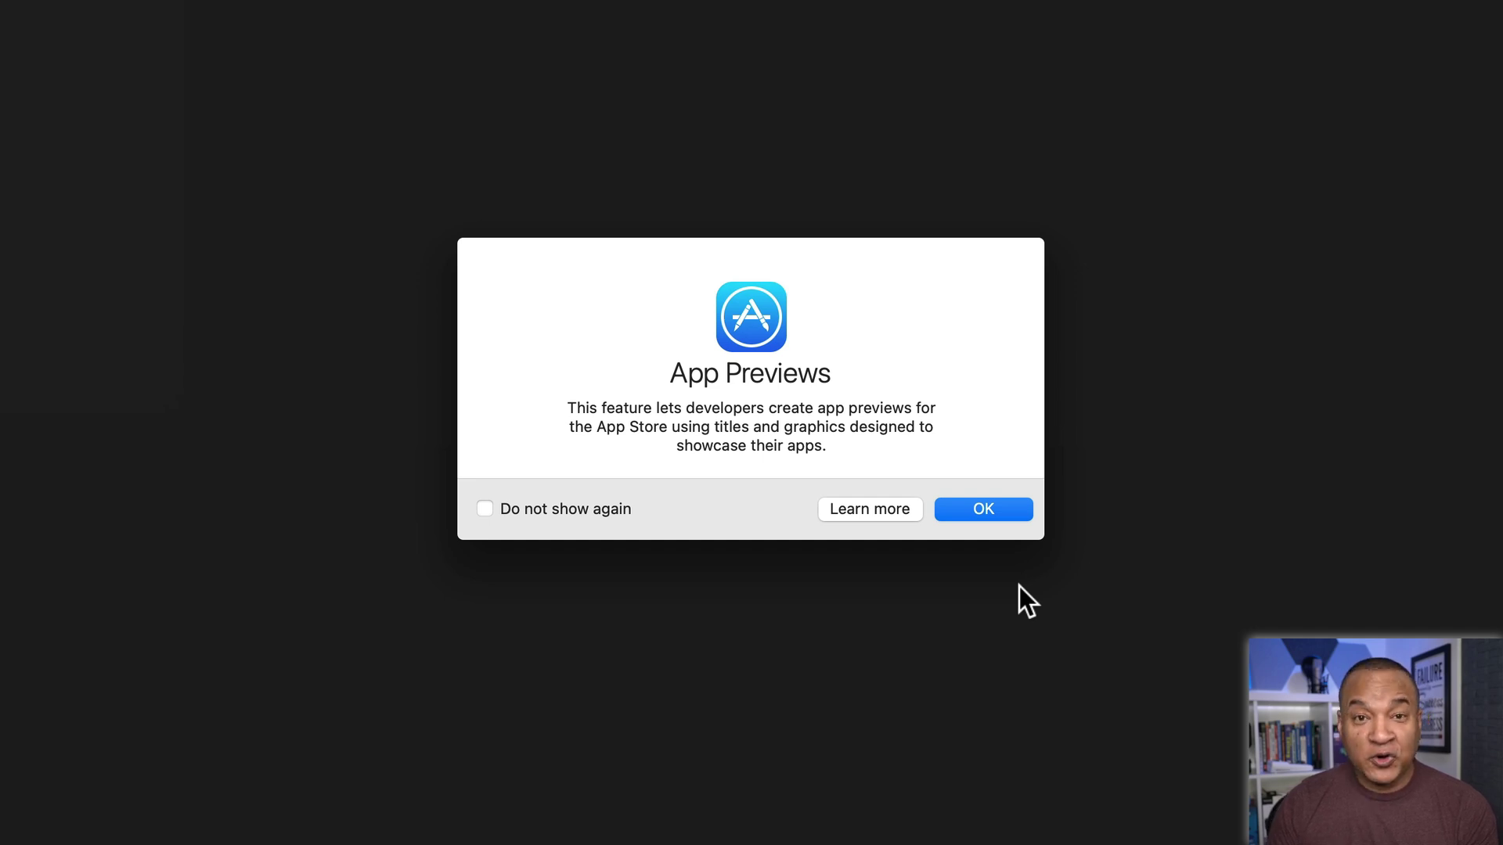
# Dismiss the App Previews notice and list only Vertical Demo Library projects.
pyautogui.click(993, 510)
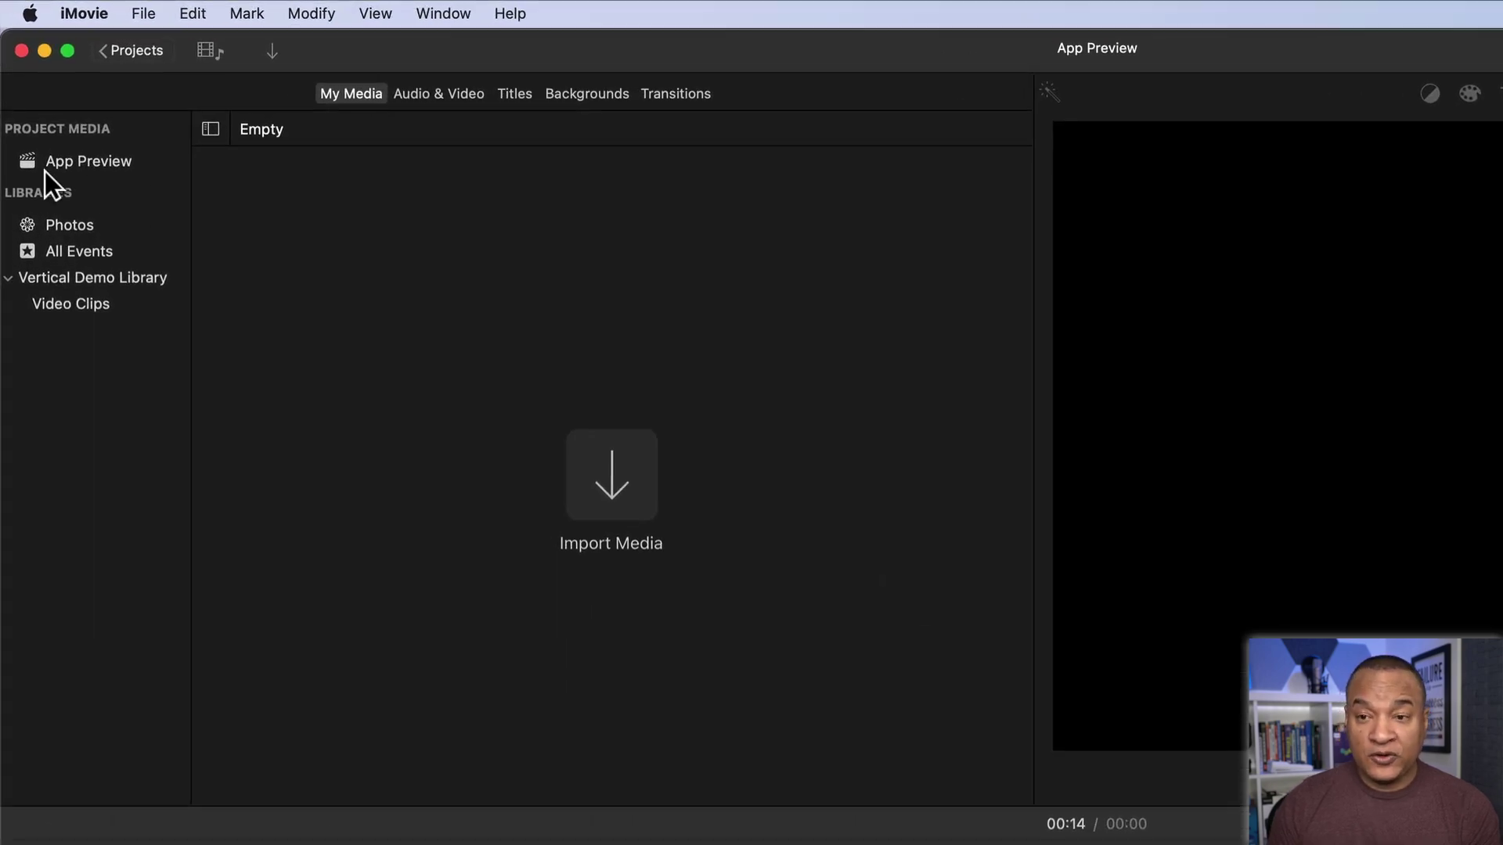
pyautogui.click(147, 50)
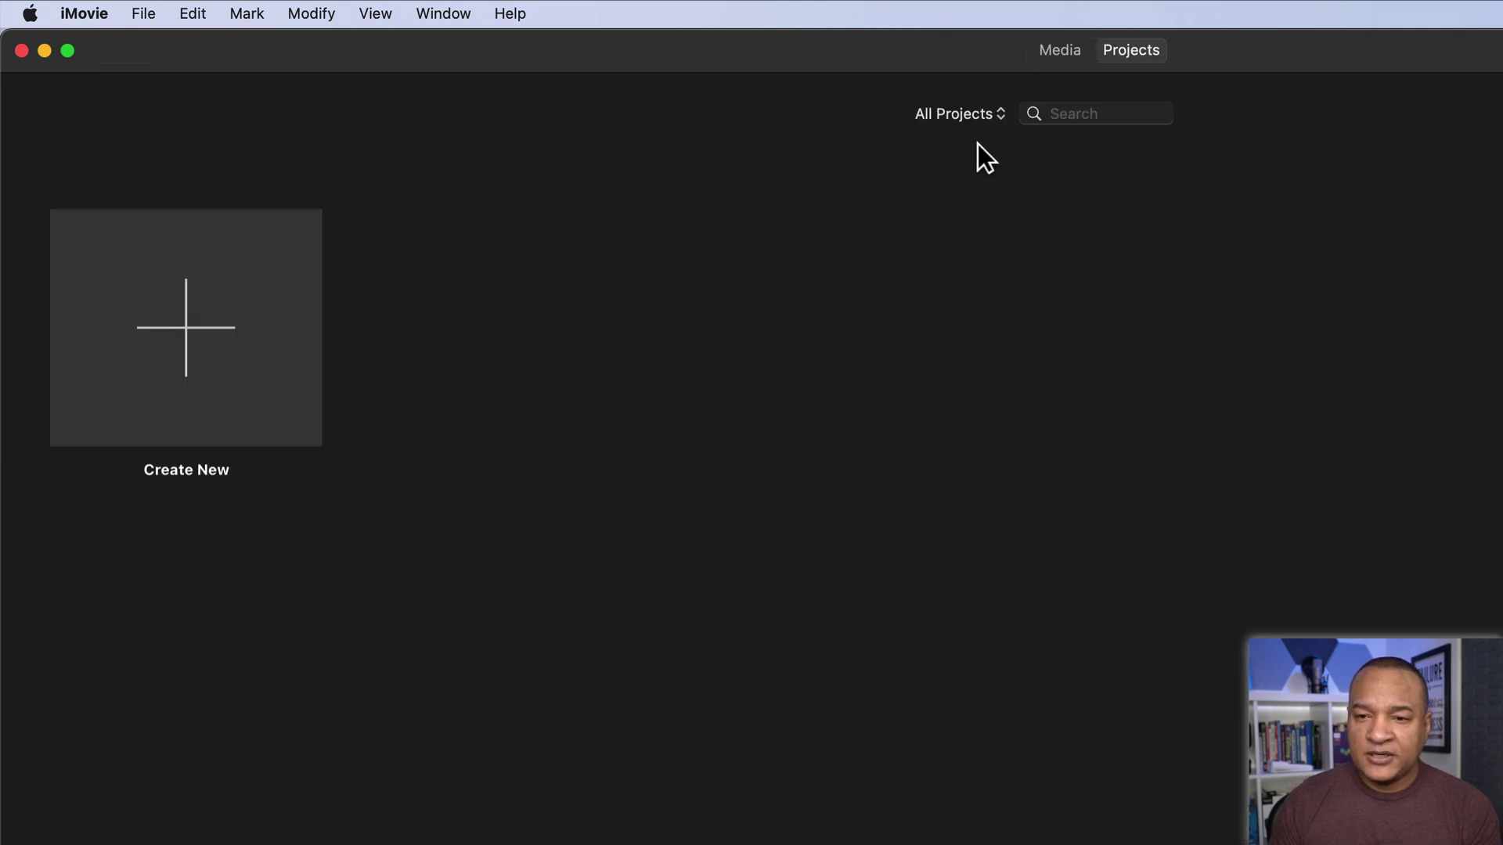
pyautogui.click(979, 114)
pyautogui.click(1008, 251)
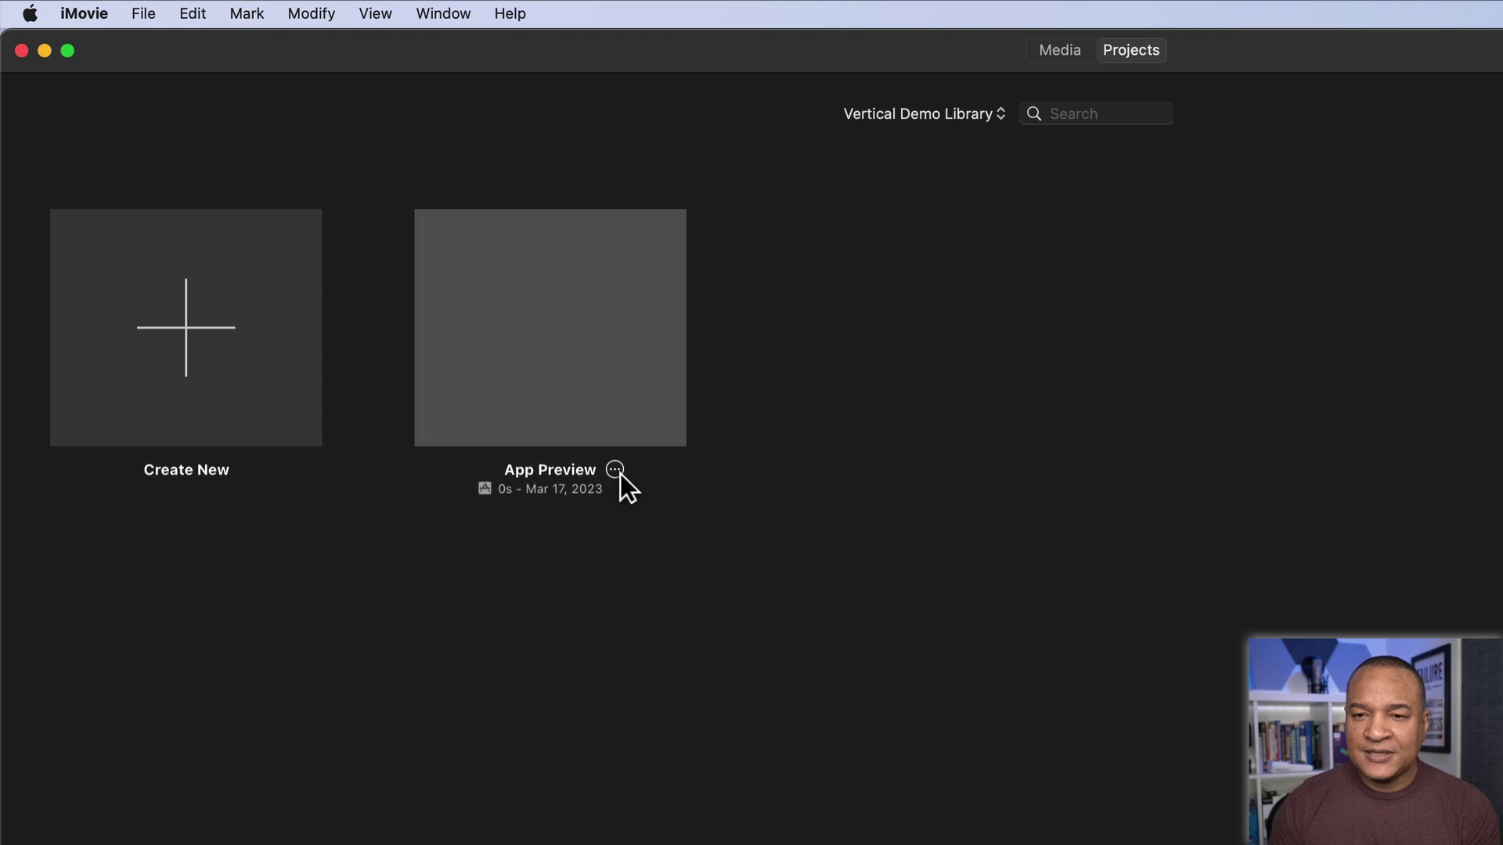
# Rename the App Preview project to 'Vertical Video Demo'.
pyautogui.click(615, 470)
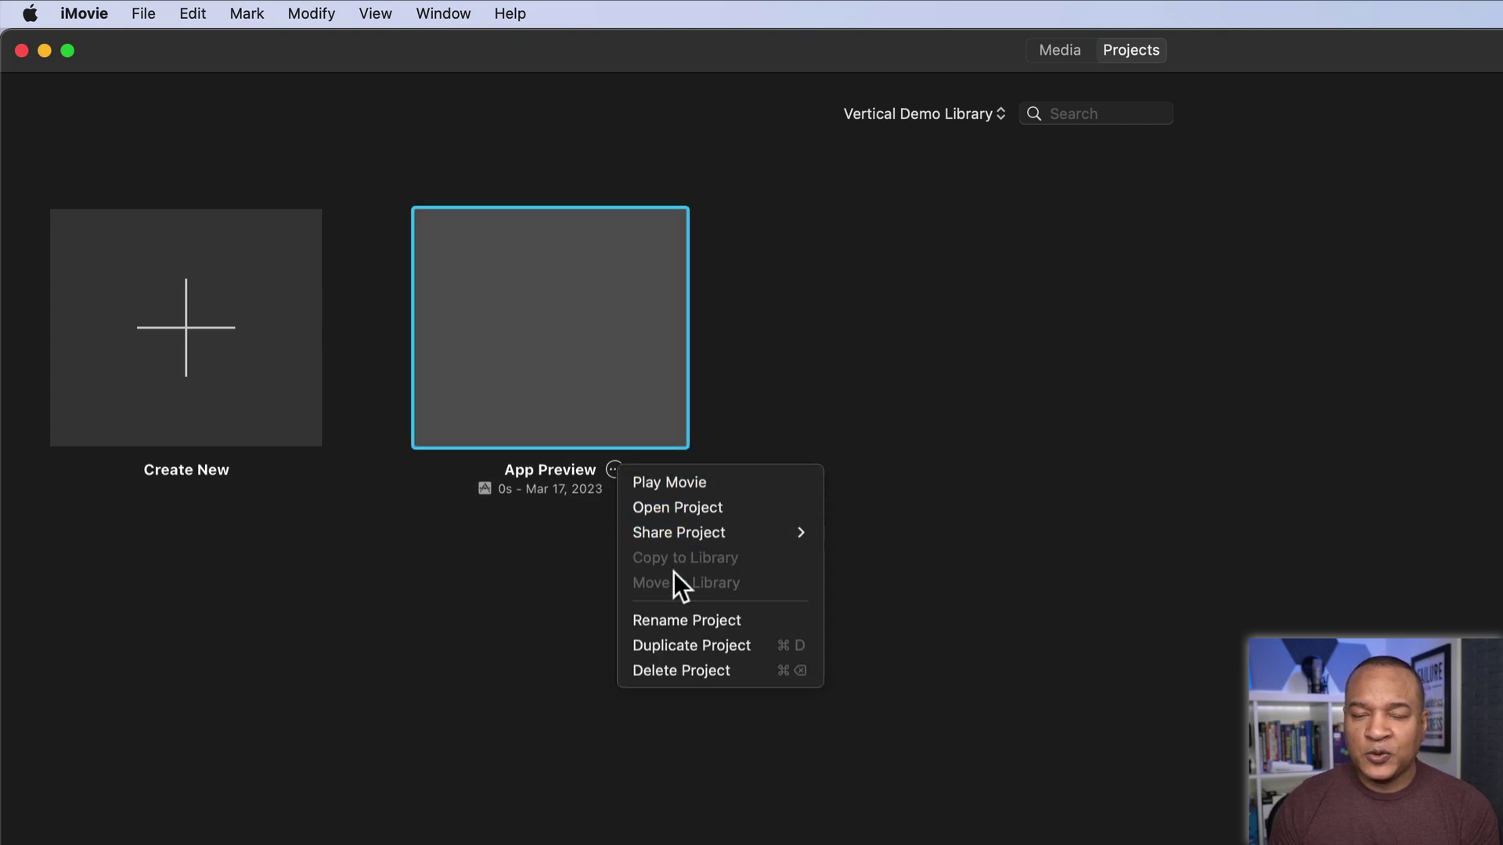
pyautogui.click(695, 620)
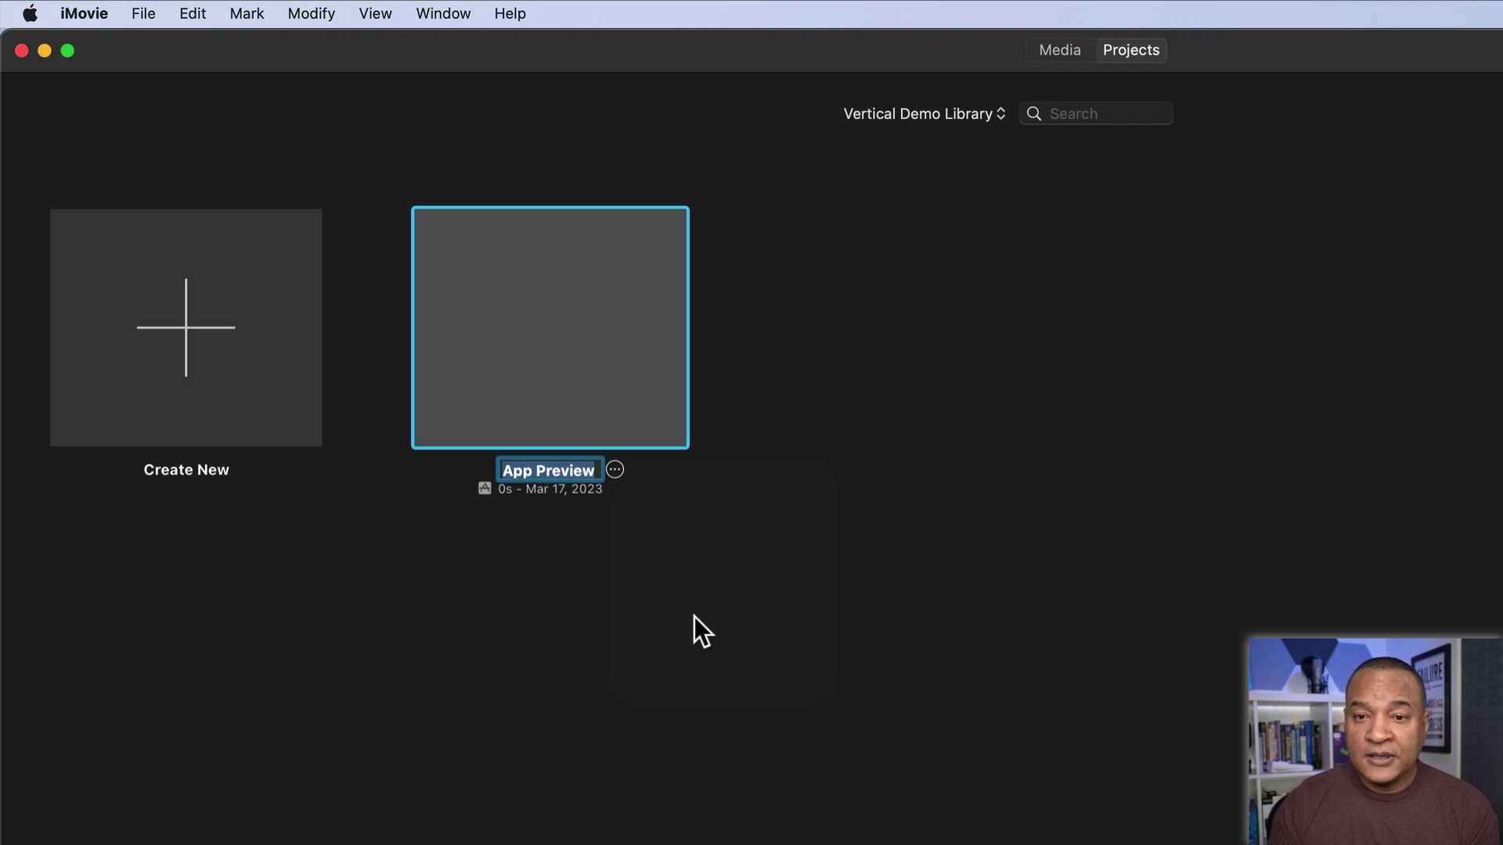
pyautogui.write('Ver')
pyautogui.press('BackSpace')
pyautogui.press('BackSpace')
pyautogui.write('ertia')
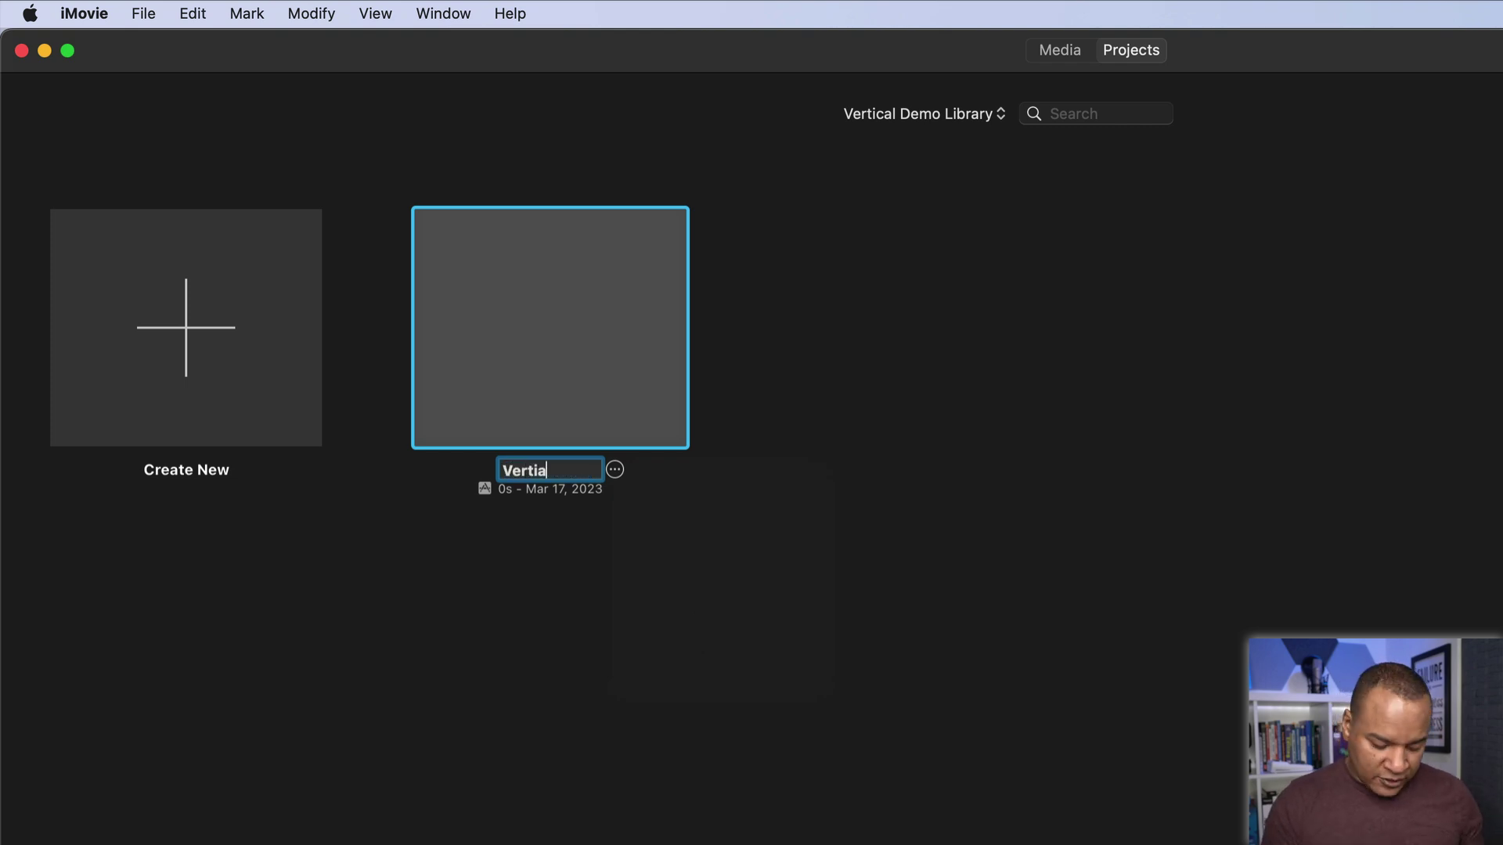
pyautogui.press('BackSpace')
pyautogui.write('cal')
pyautogui.press('BackSpace')
pyautogui.press('BackSpace')
pyautogui.press('BackSpace')
pyautogui.press('BackSpace')
pyautogui.press('BackSpace')
pyautogui.press('BackSpace')
pyautogui.press('BackSpace')
pyautogui.write('ideo Demo')
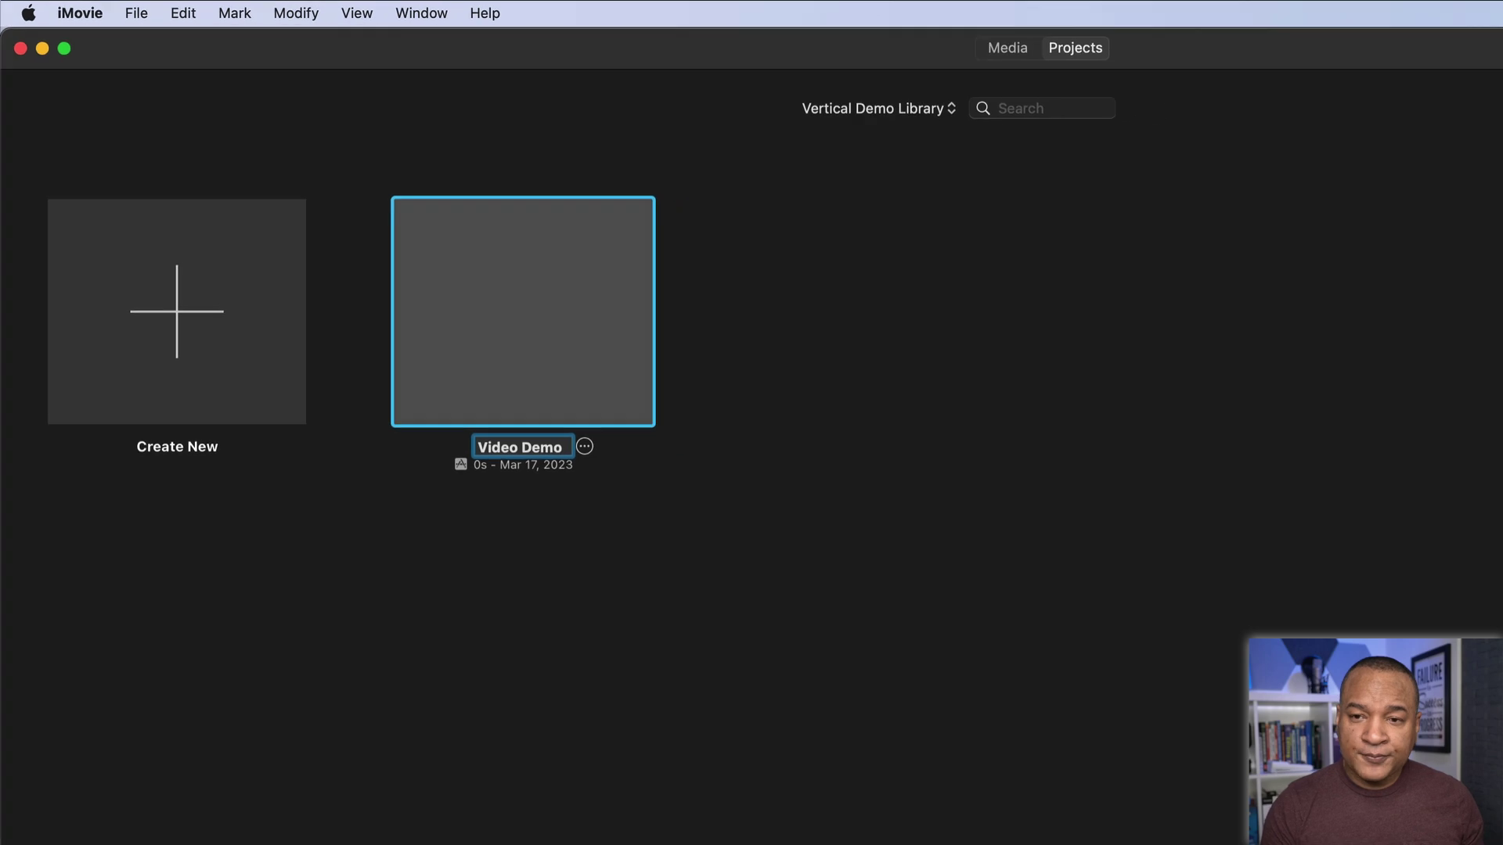
pyautogui.press('Return')
# Open the Vertical Video Demo project and select its empty timeline.
pyautogui.doubleClick(510, 345)
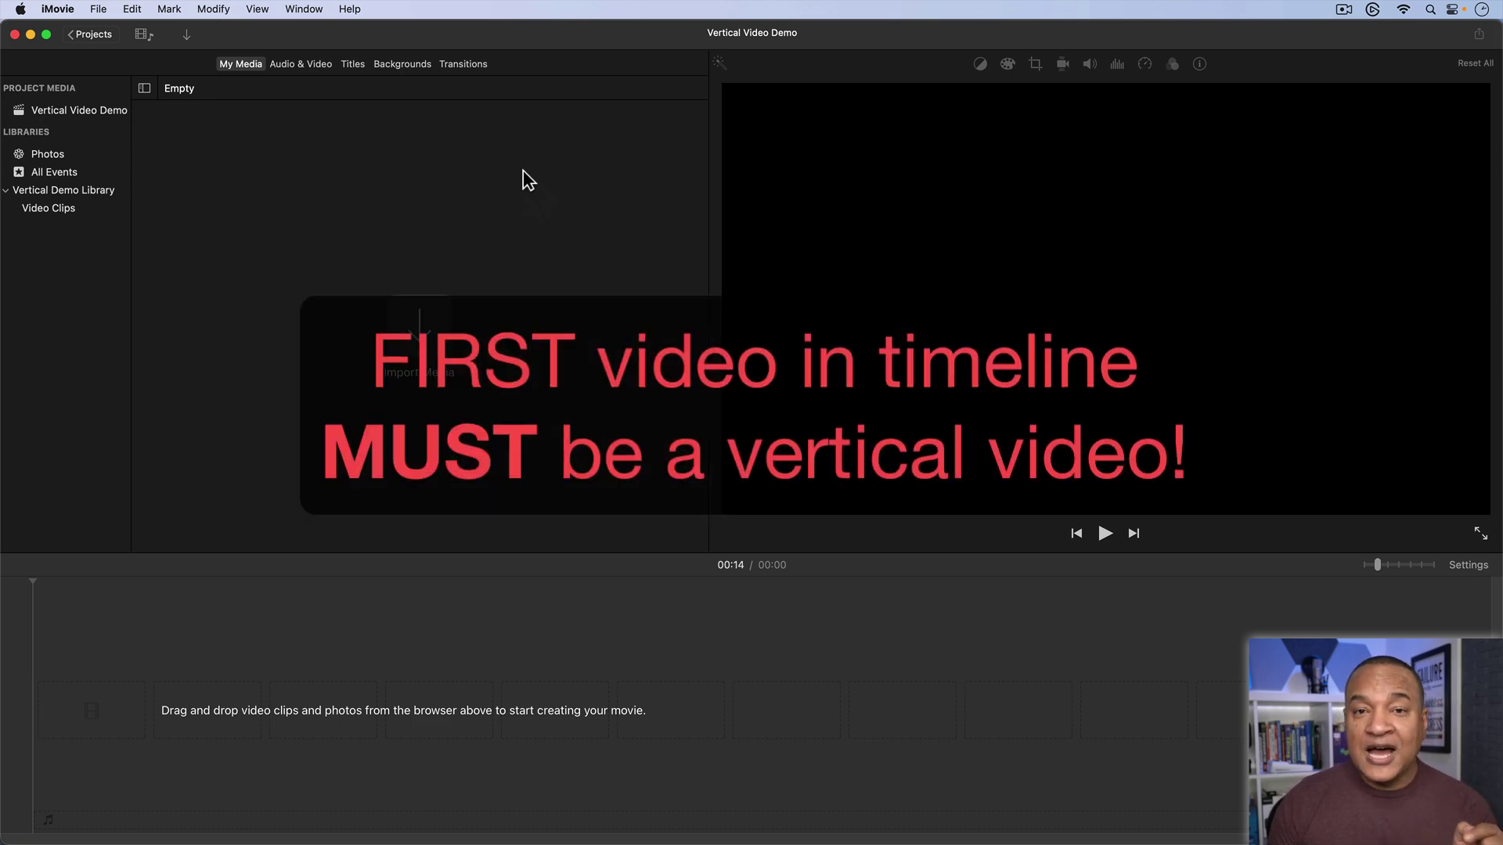
pyautogui.click(189, 650)
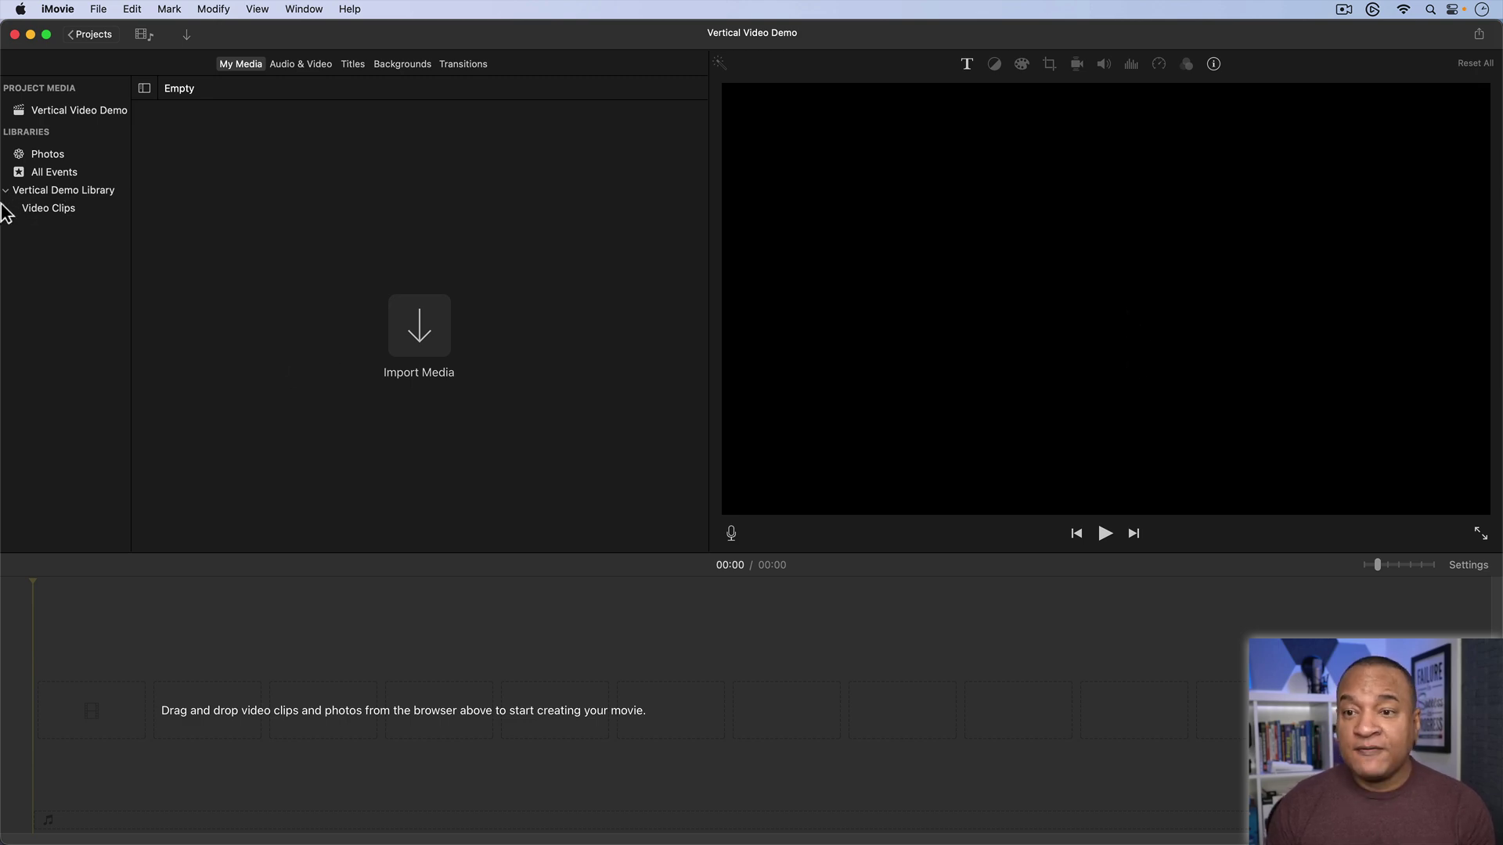
# Import the vertical phone .MOV clip into Video Clips and append it to the timeline.
pyautogui.click(27, 215)
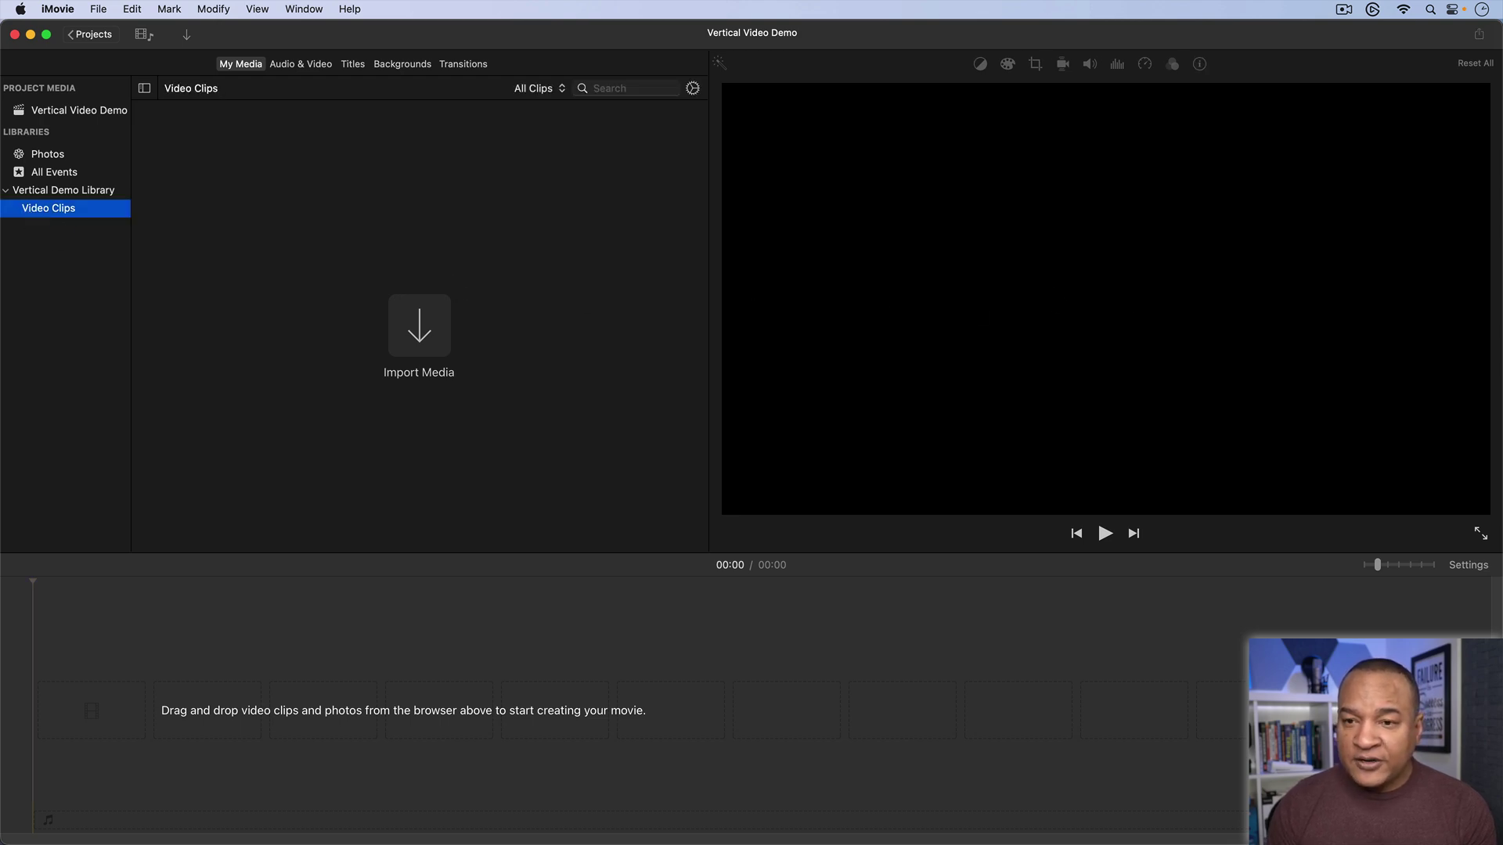
pyautogui.moveTo(1113, 349); pyautogui.dragTo(289, 263)
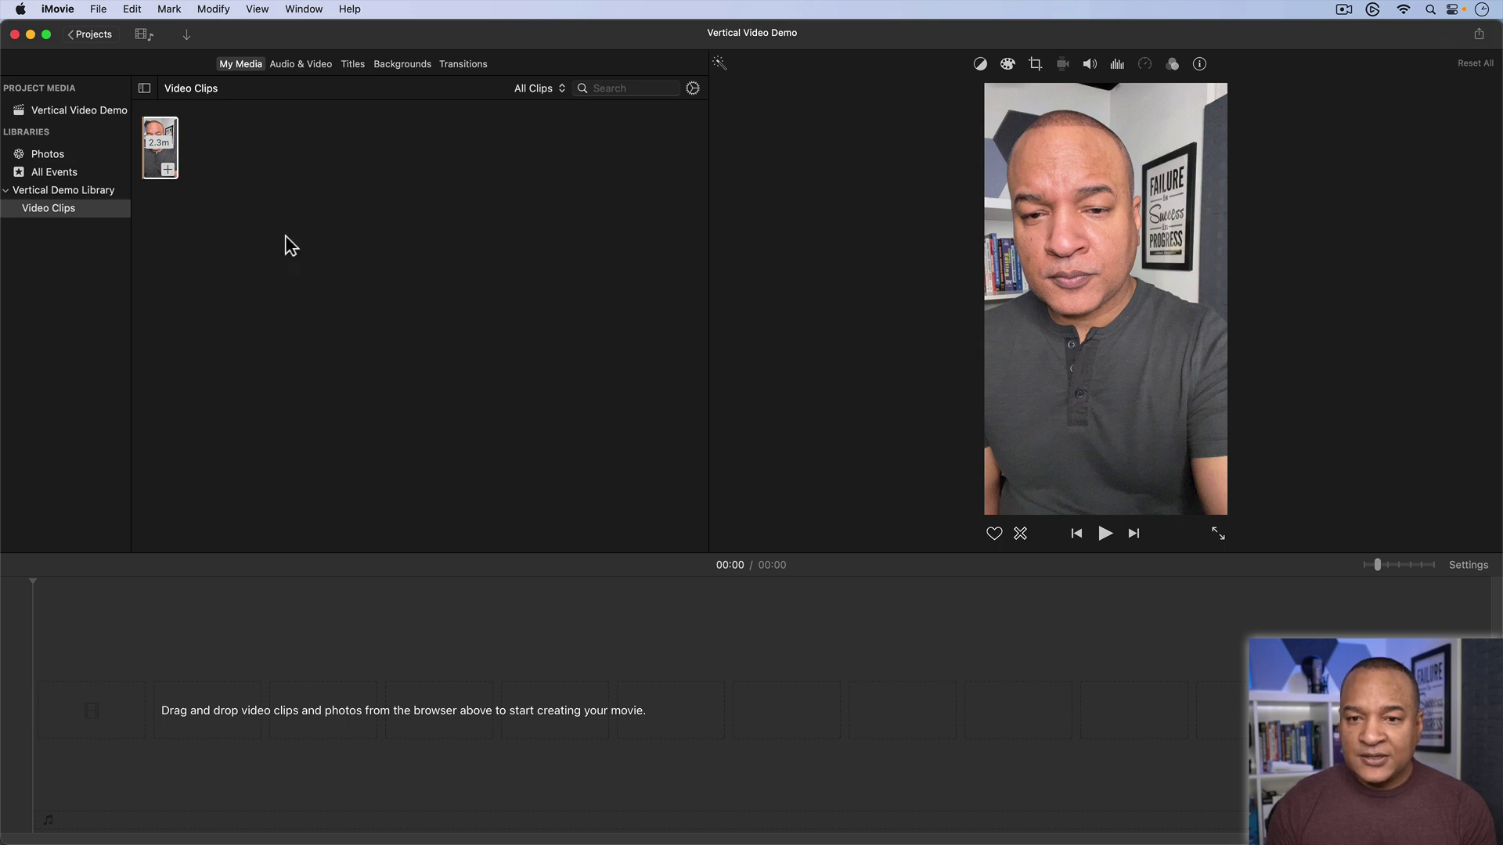
pyautogui.click(164, 151)
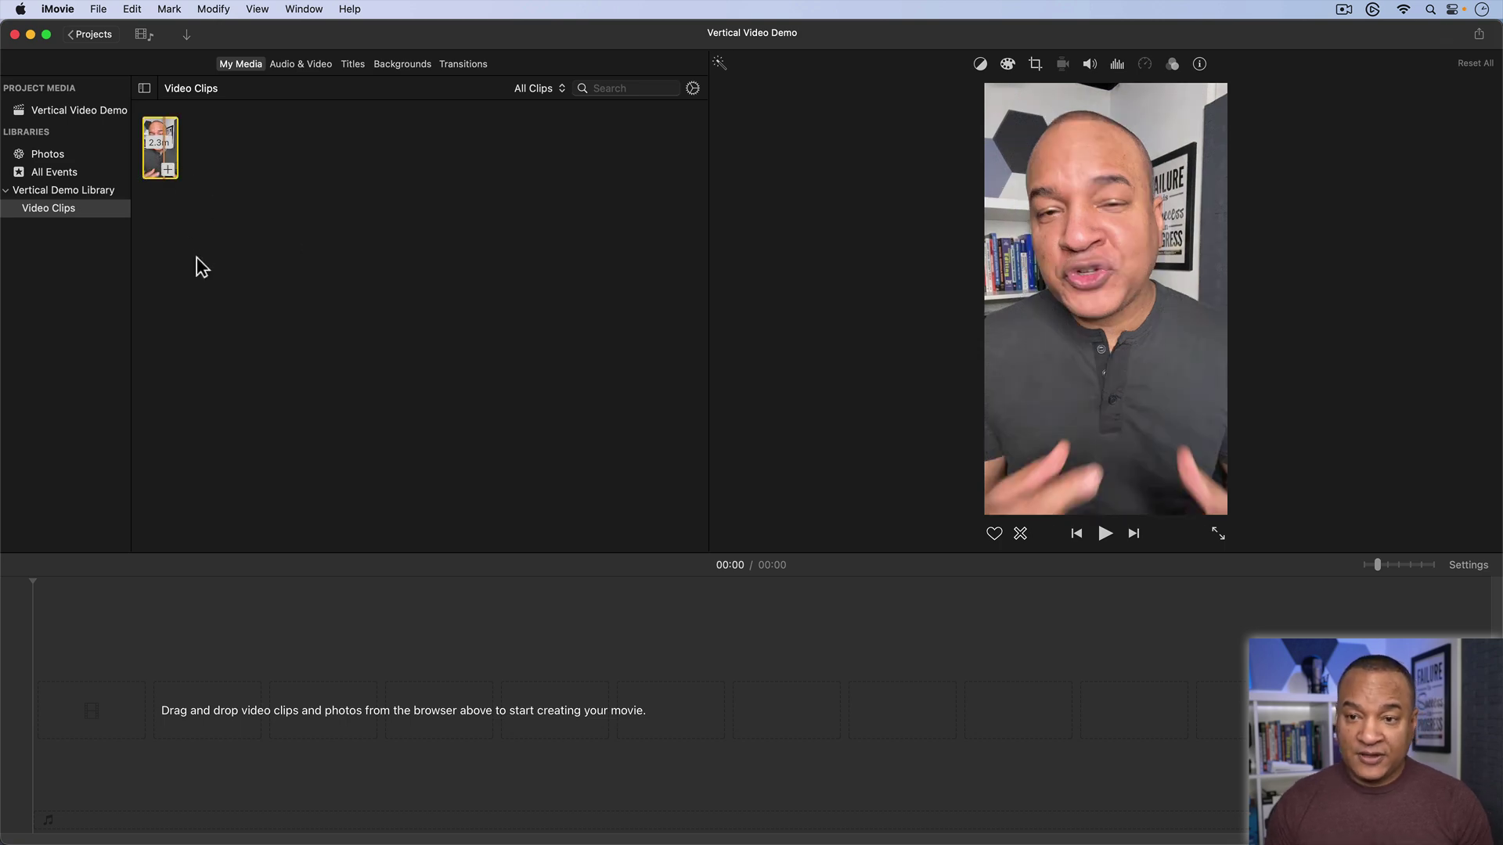
pyautogui.press('e')
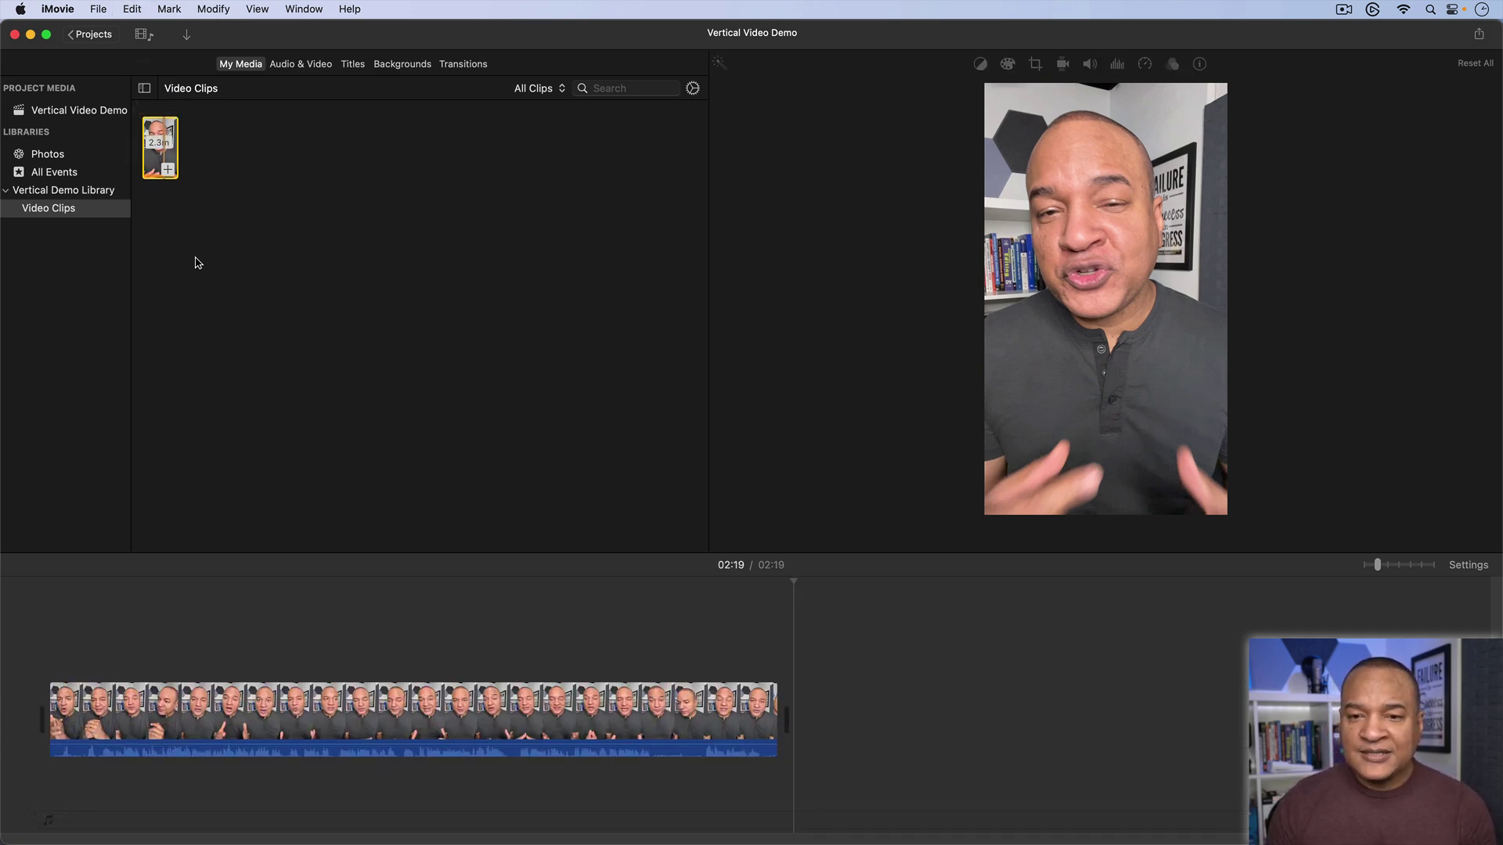
pyautogui.click(177, 340)
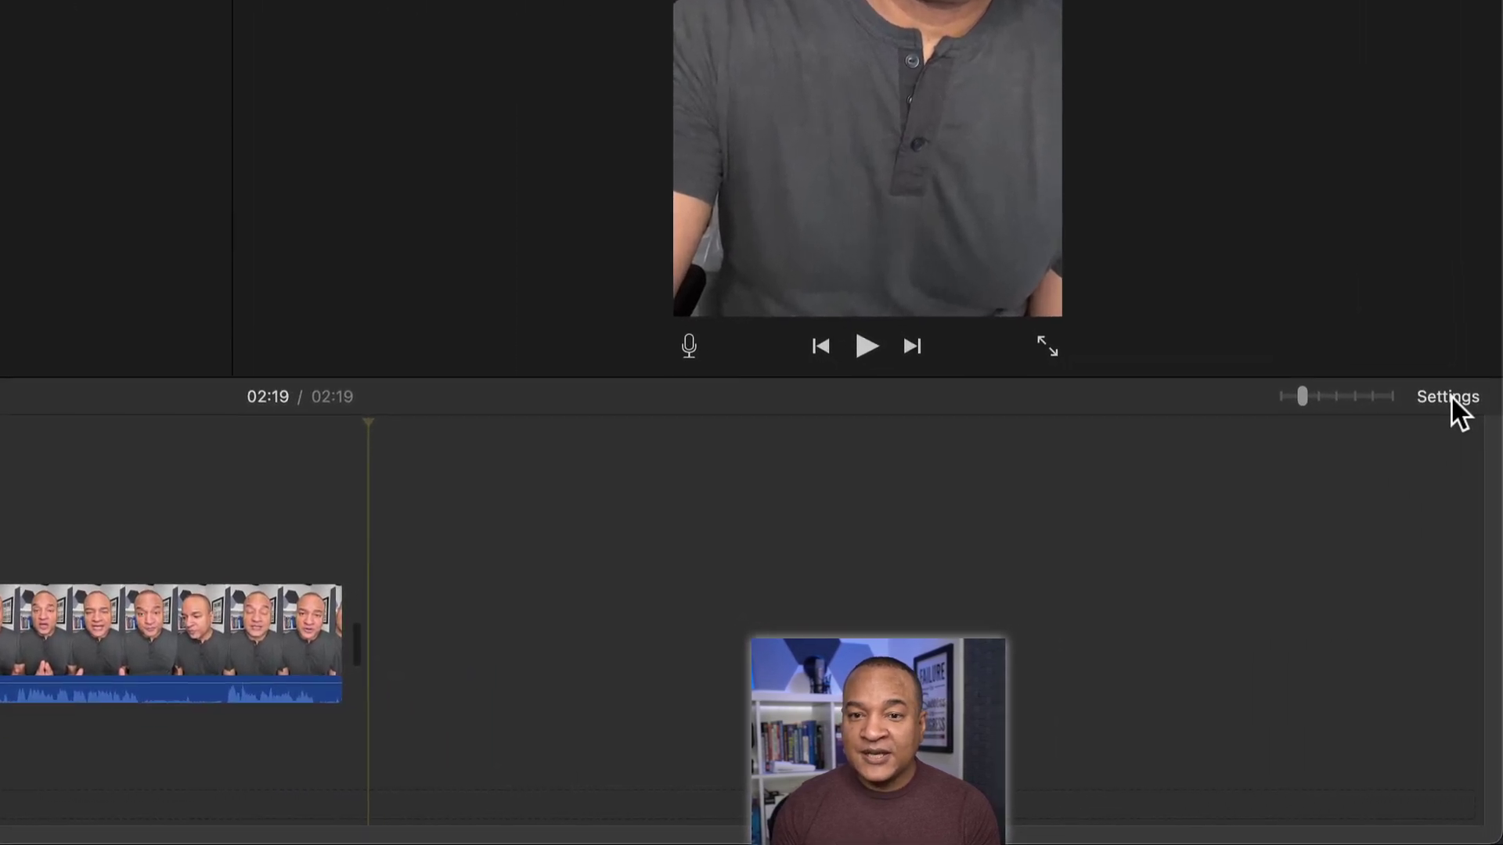
pyautogui.click(1450, 396)
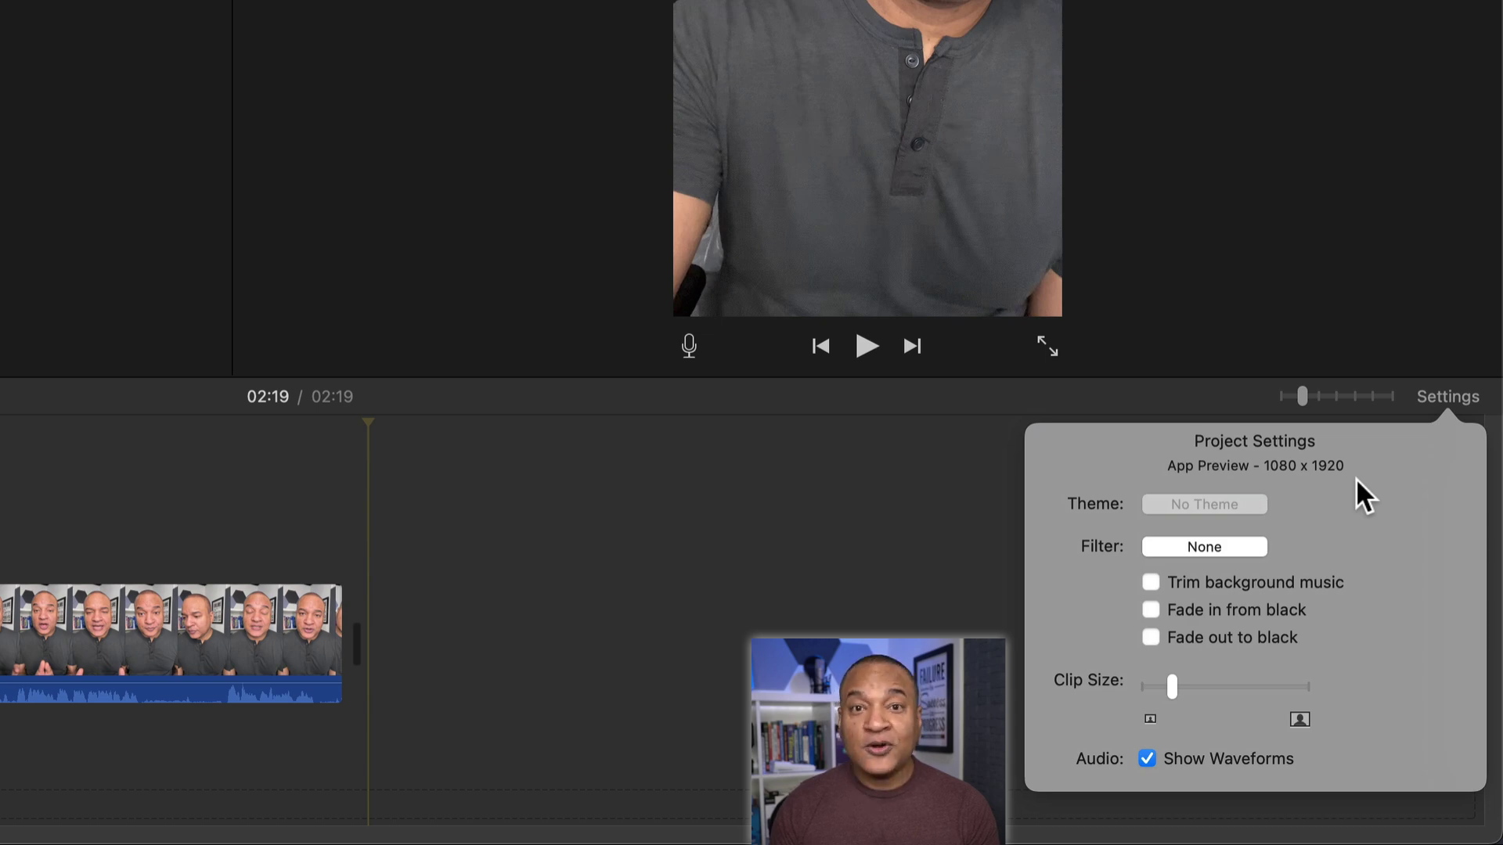
pyautogui.click(1442, 394)
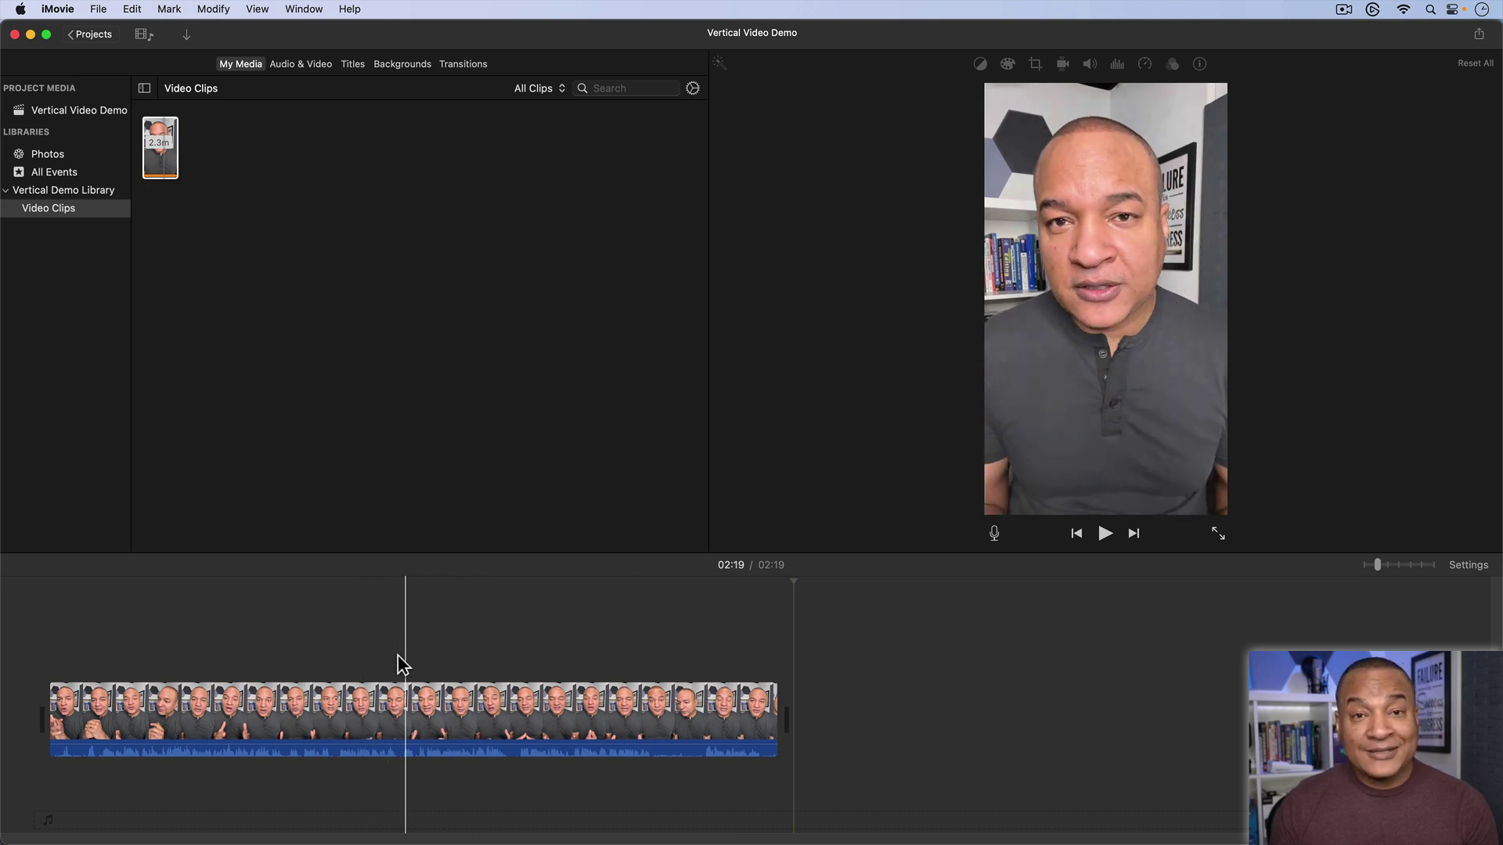
# Split the vertical clip at 01:03 and select its first part.
pyautogui.click(381, 708)
pyautogui.press('super+b')
pyautogui.click(1008, 65)
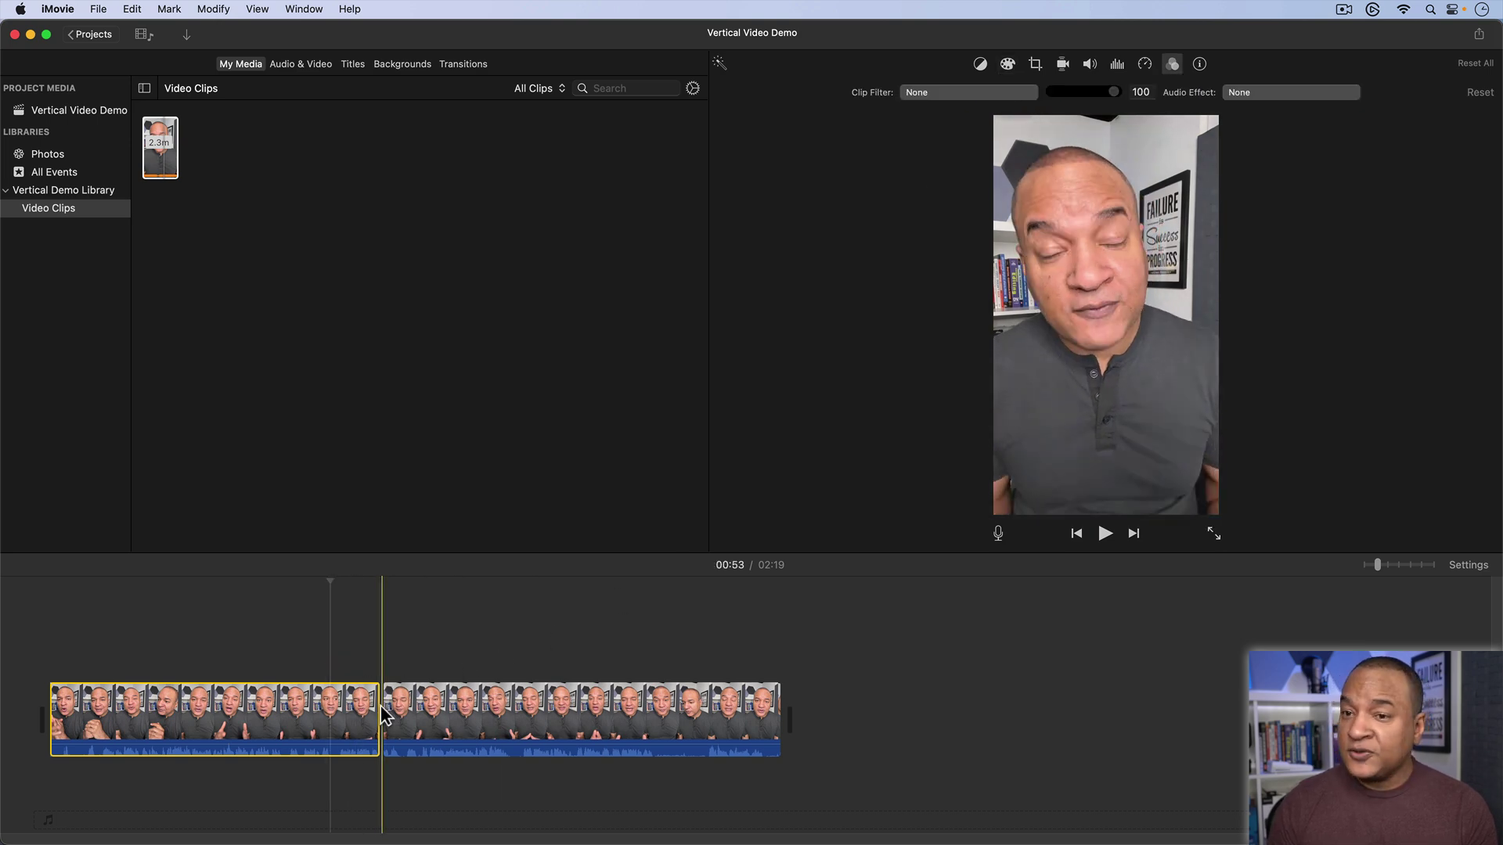
# Shift the Ken Burns end frame down and right, then import Pre-RenderOnCamera.mov into Video Clips.
pyautogui.doubleClick(383, 714)
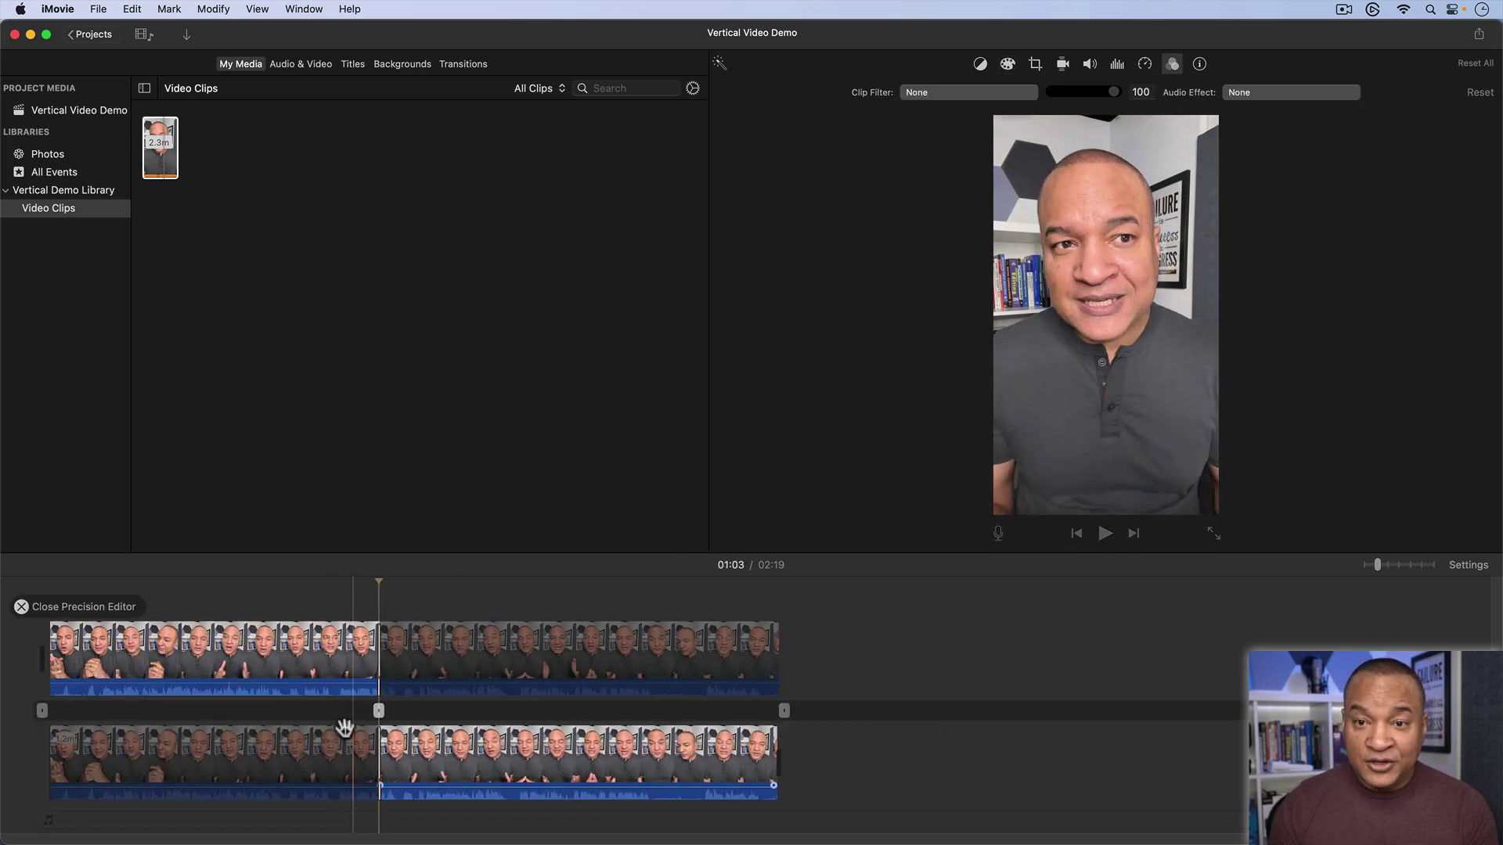
pyautogui.rightClick(460, 724)
pyautogui.click(512, 722)
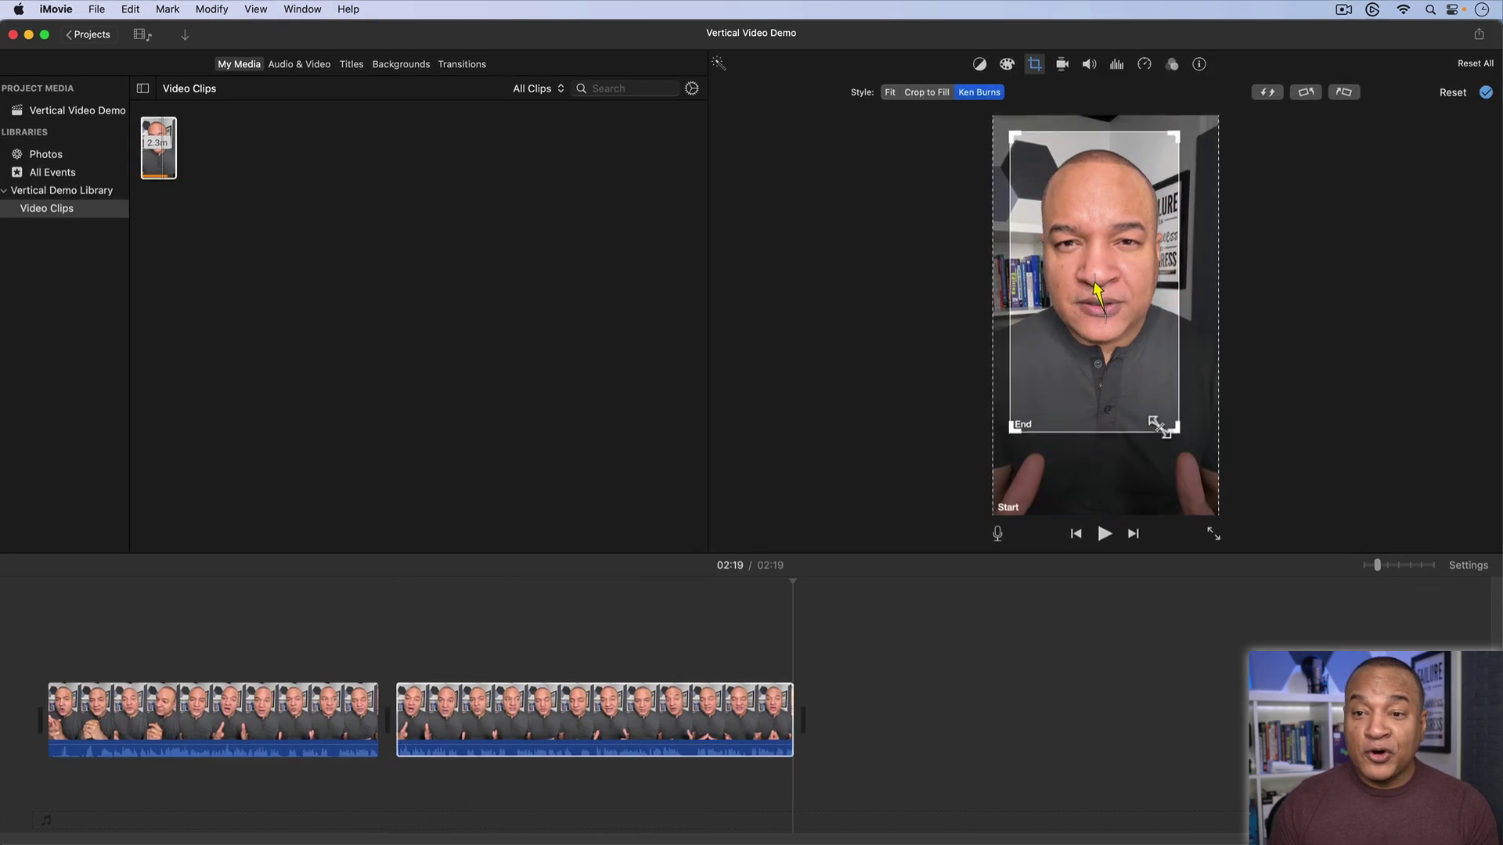
pyautogui.moveTo(1119, 395); pyautogui.dragTo(1134, 403)
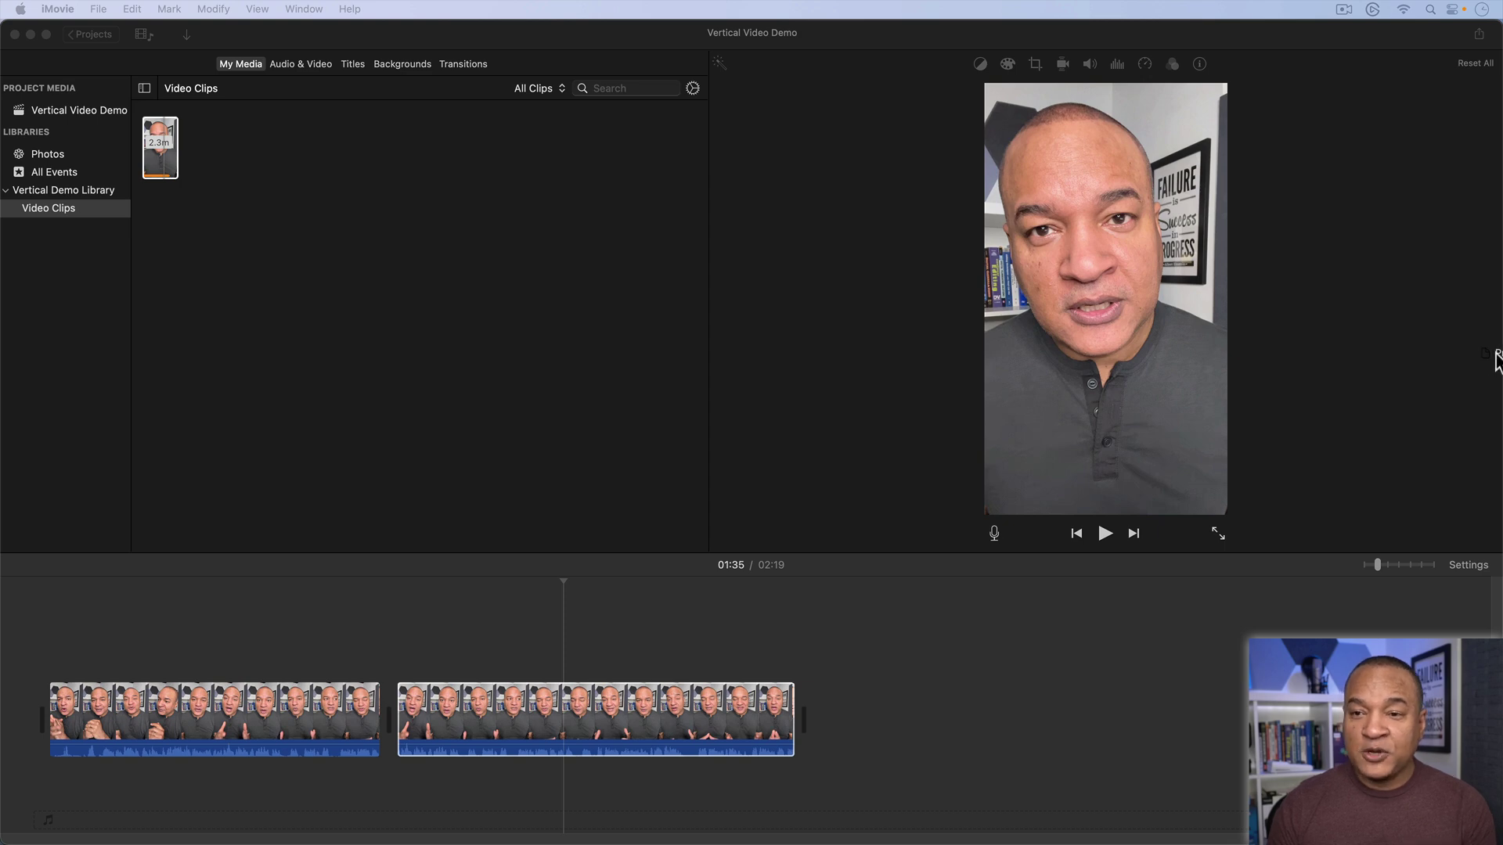
pyautogui.moveTo(1106, 316); pyautogui.dragTo(323, 246)
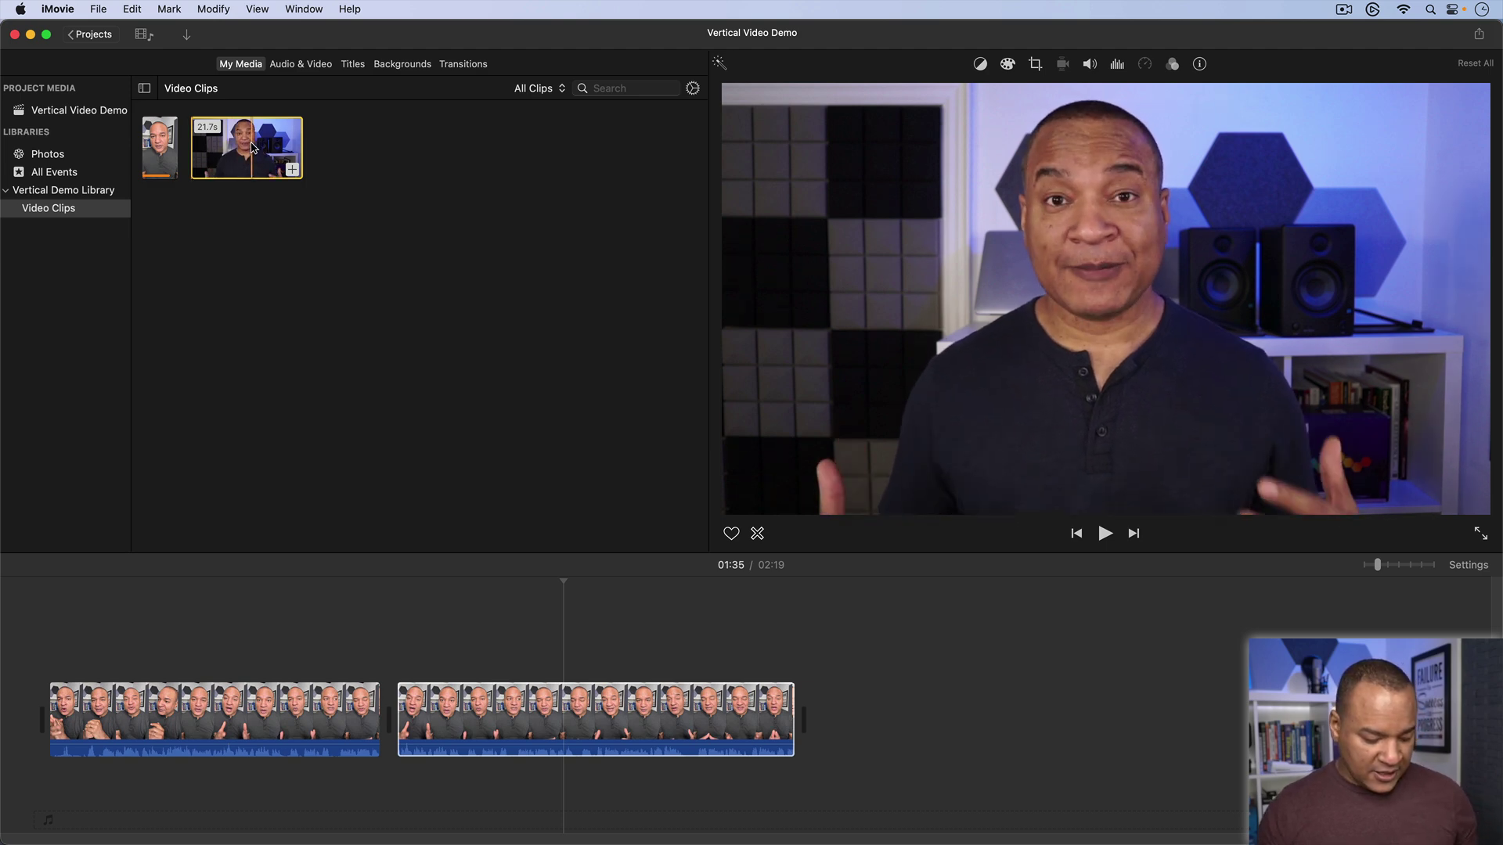
# Append the 21.7-second landscape clip to the timeline's end, bringing the project to 02:41.
pyautogui.press('e')
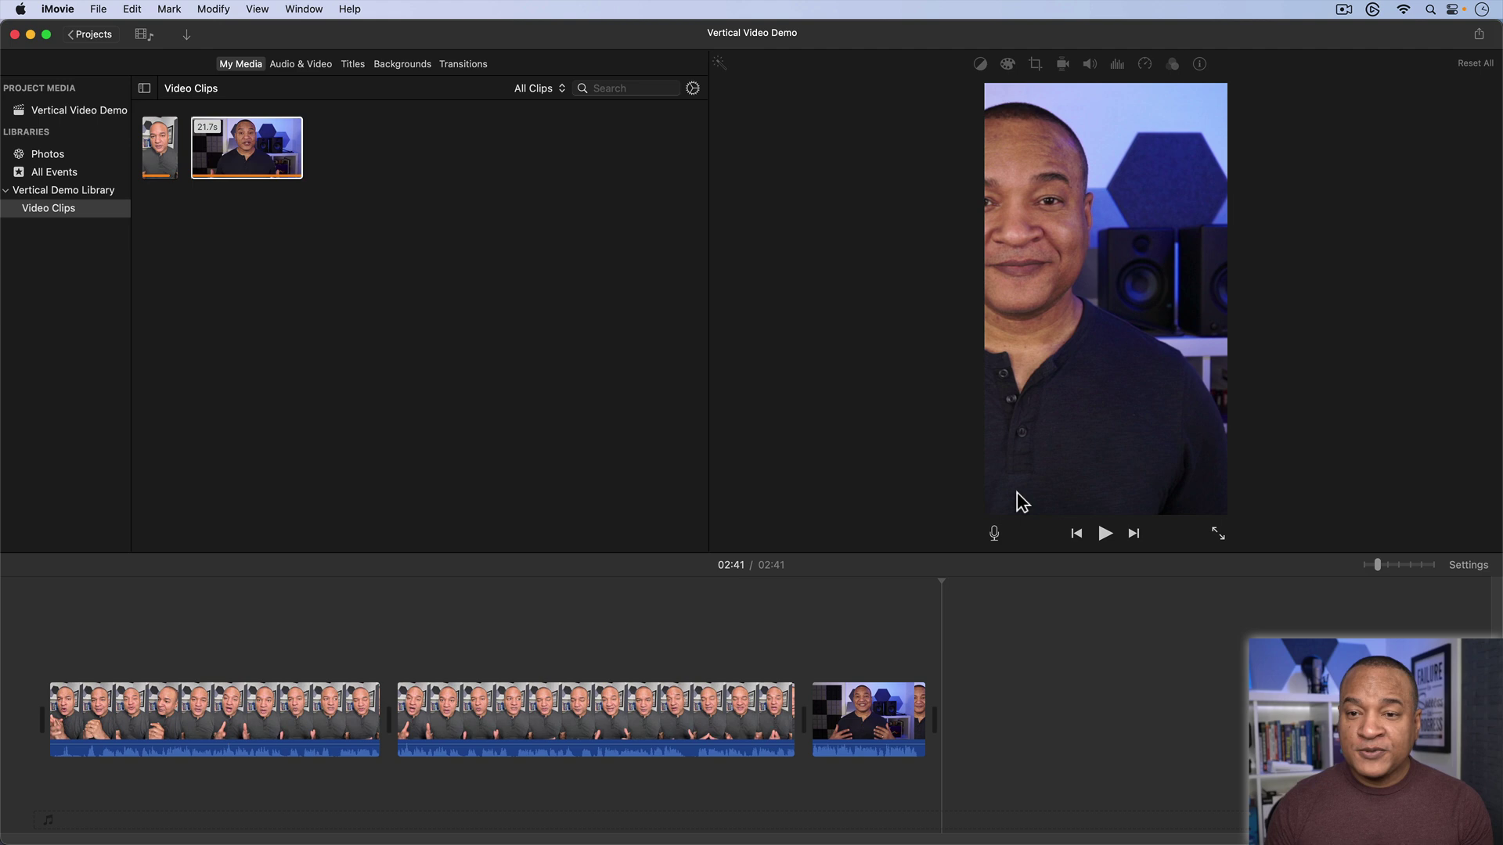
# Shift the landscape clip's Crop to Fill frame left onto the speaker and apply it.
pyautogui.click(861, 693)
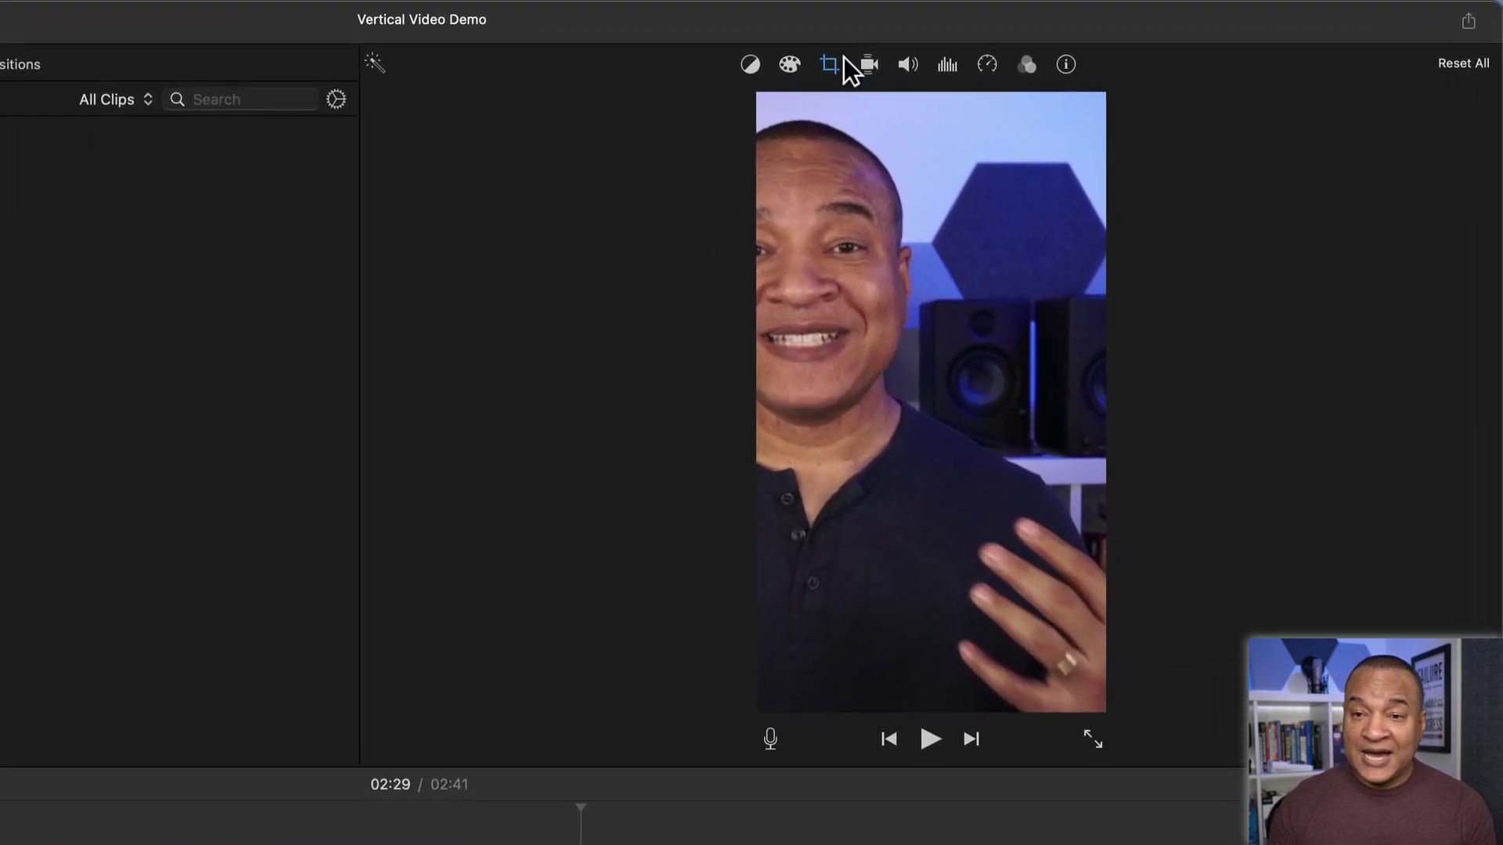
pyautogui.click(834, 64)
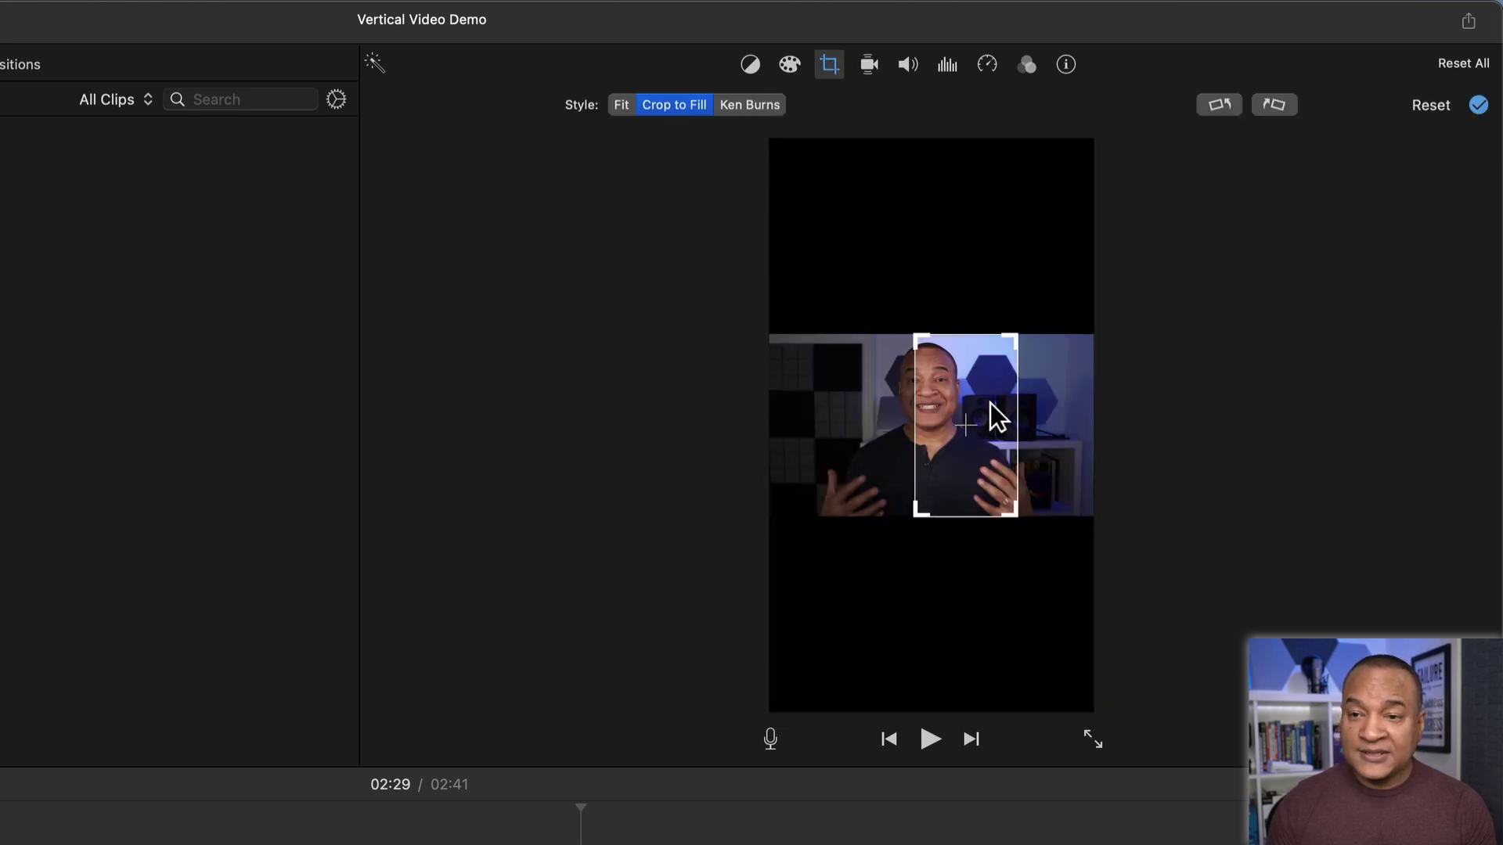
pyautogui.moveTo(983, 409); pyautogui.dragTo(950, 411)
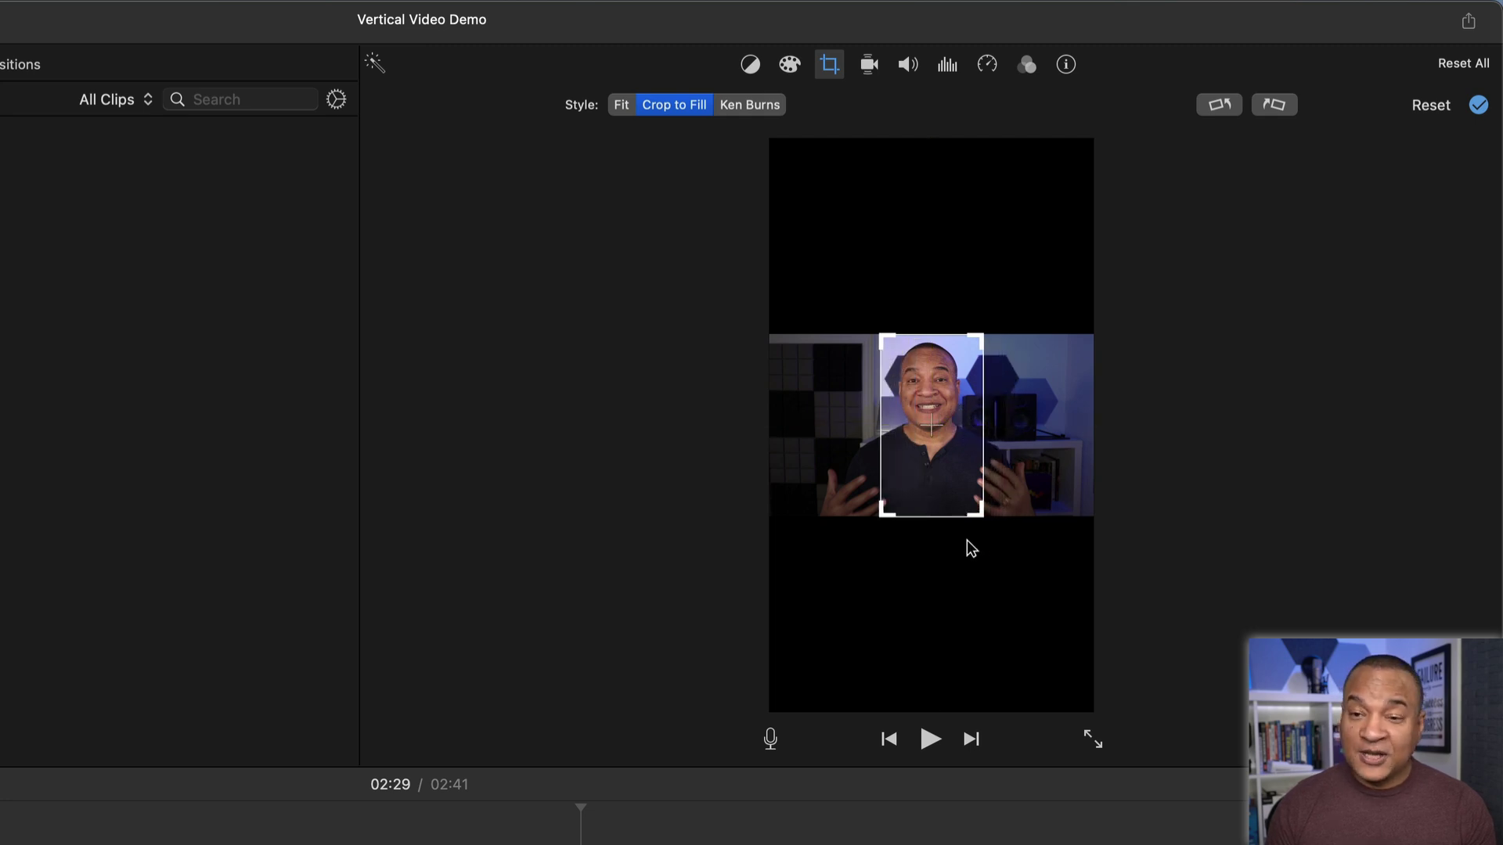
pyautogui.click(1479, 105)
# Play back the cropped clip to check framing, then reopen its crop settings.
pyautogui.click(525, 814)
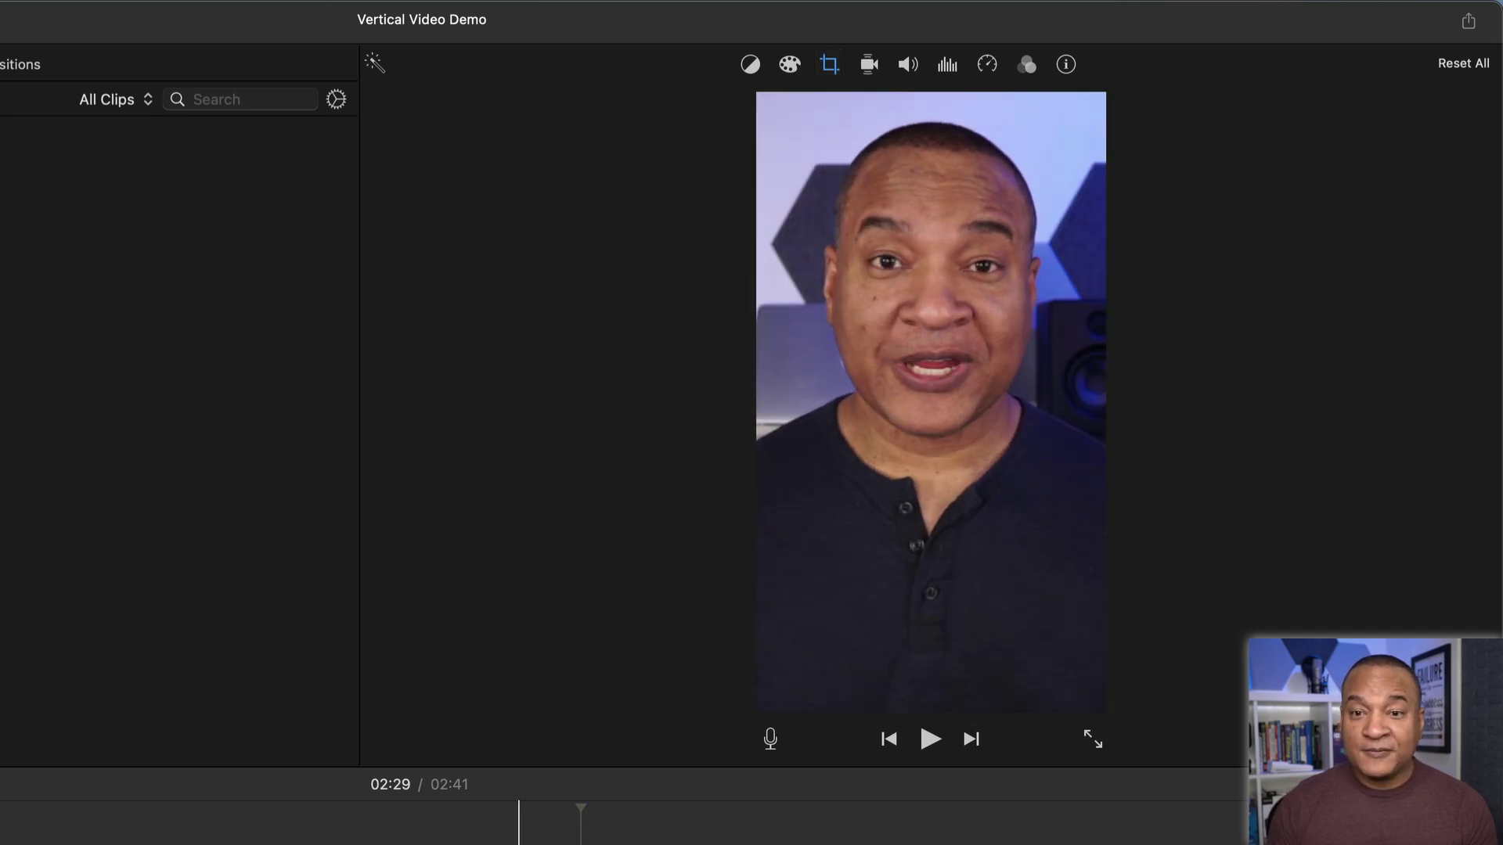
pyautogui.press('space')
pyautogui.press('space')
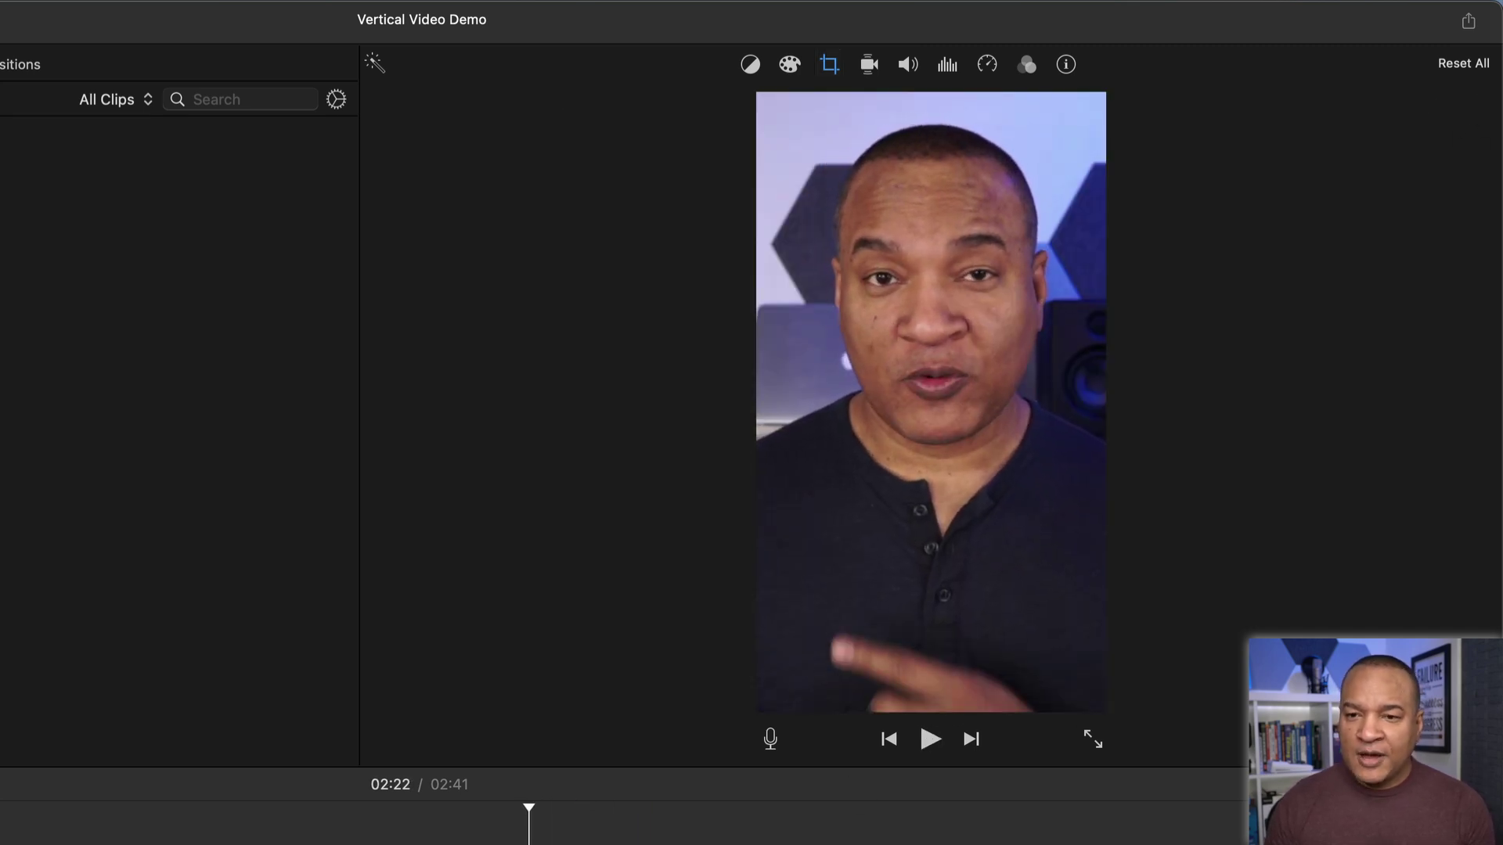
pyautogui.click(829, 66)
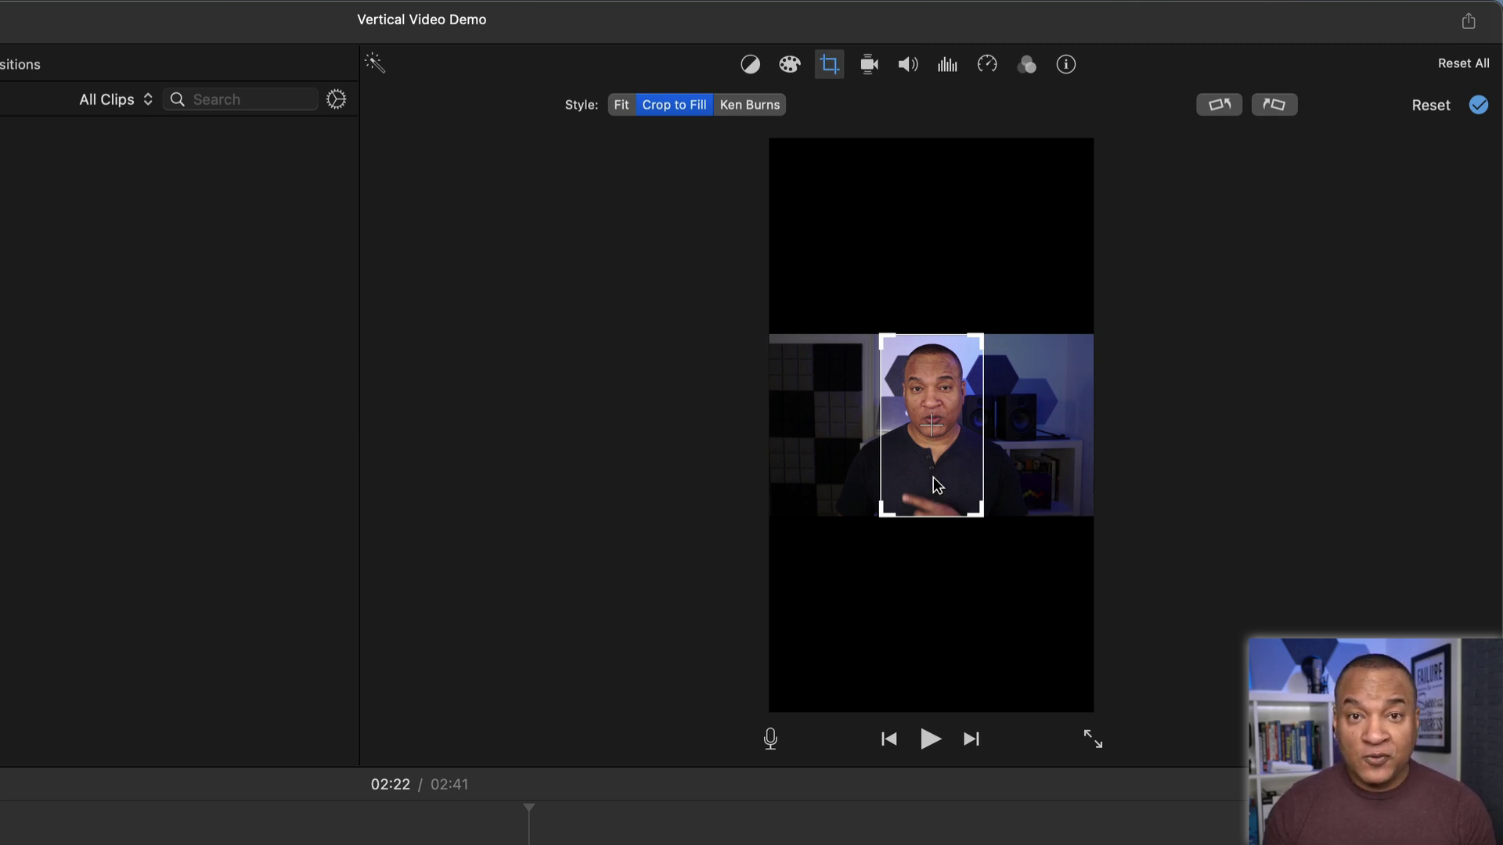
# Apply the adjusted crop and play the project to review it.
pyautogui.click(1478, 105)
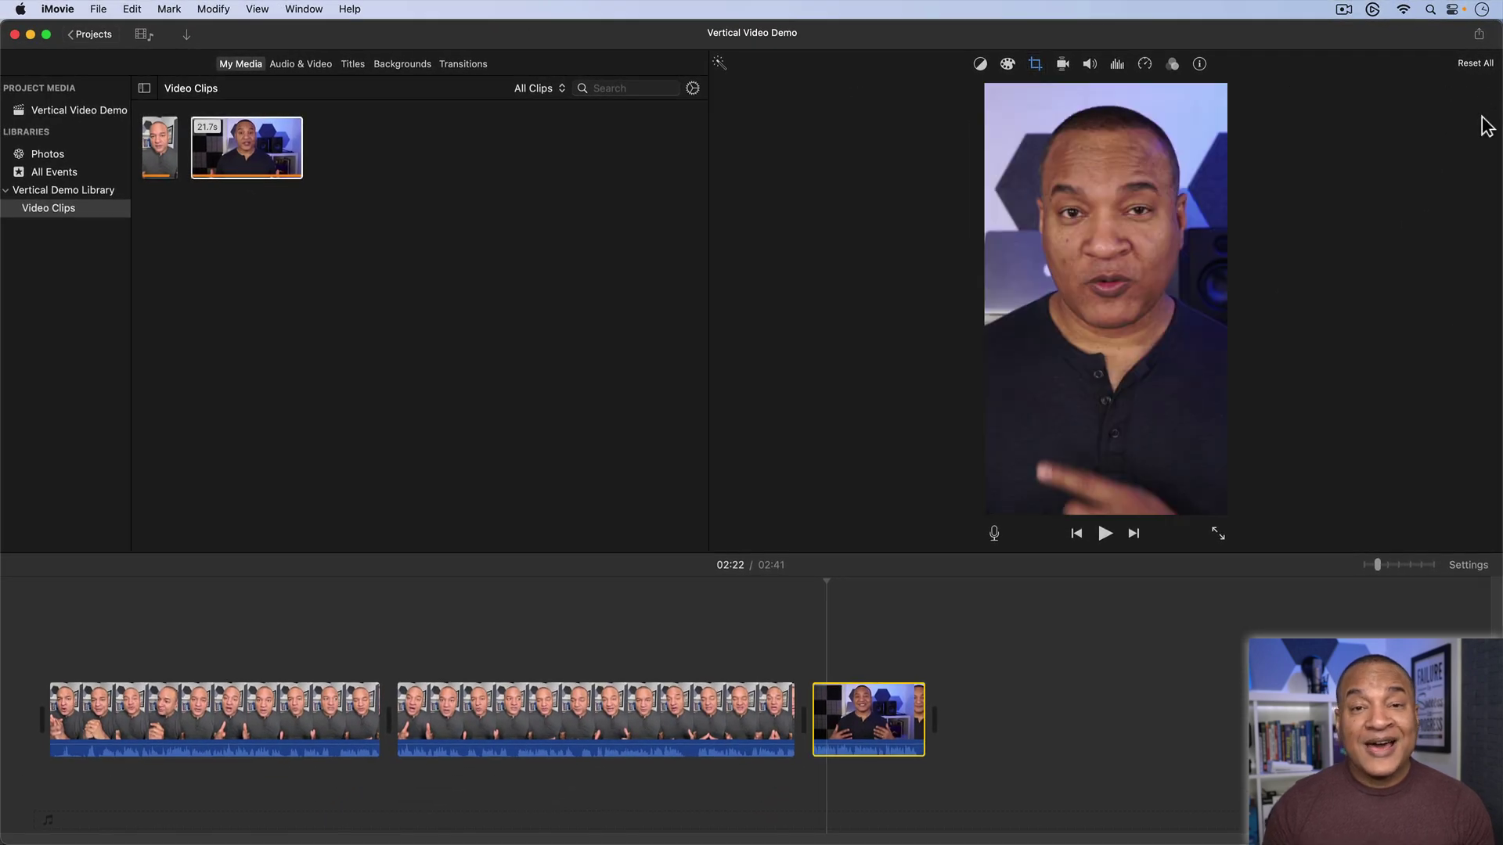
pyautogui.press('space')
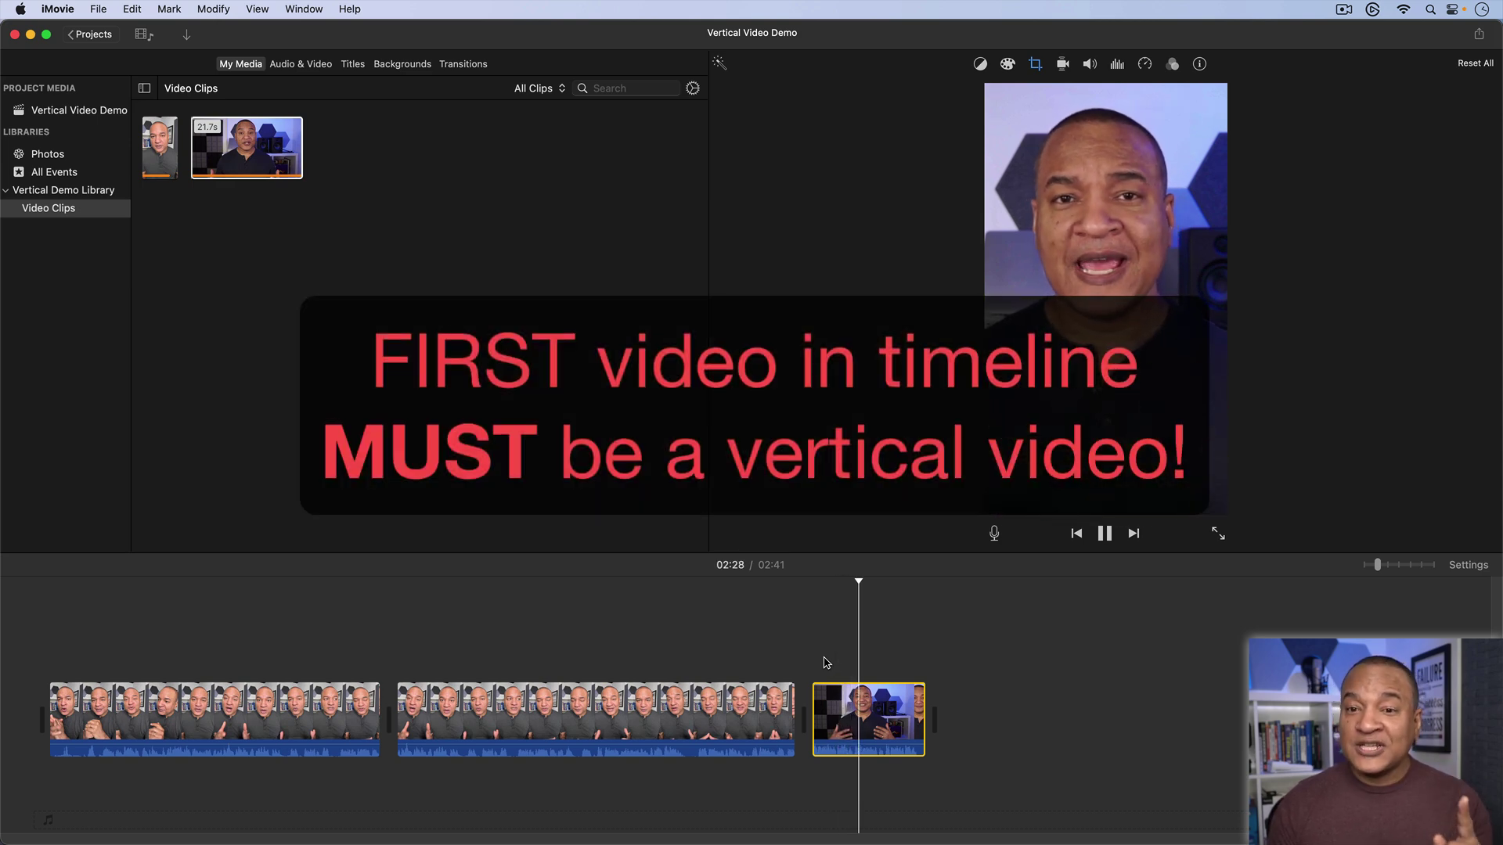
pyautogui.press('space')
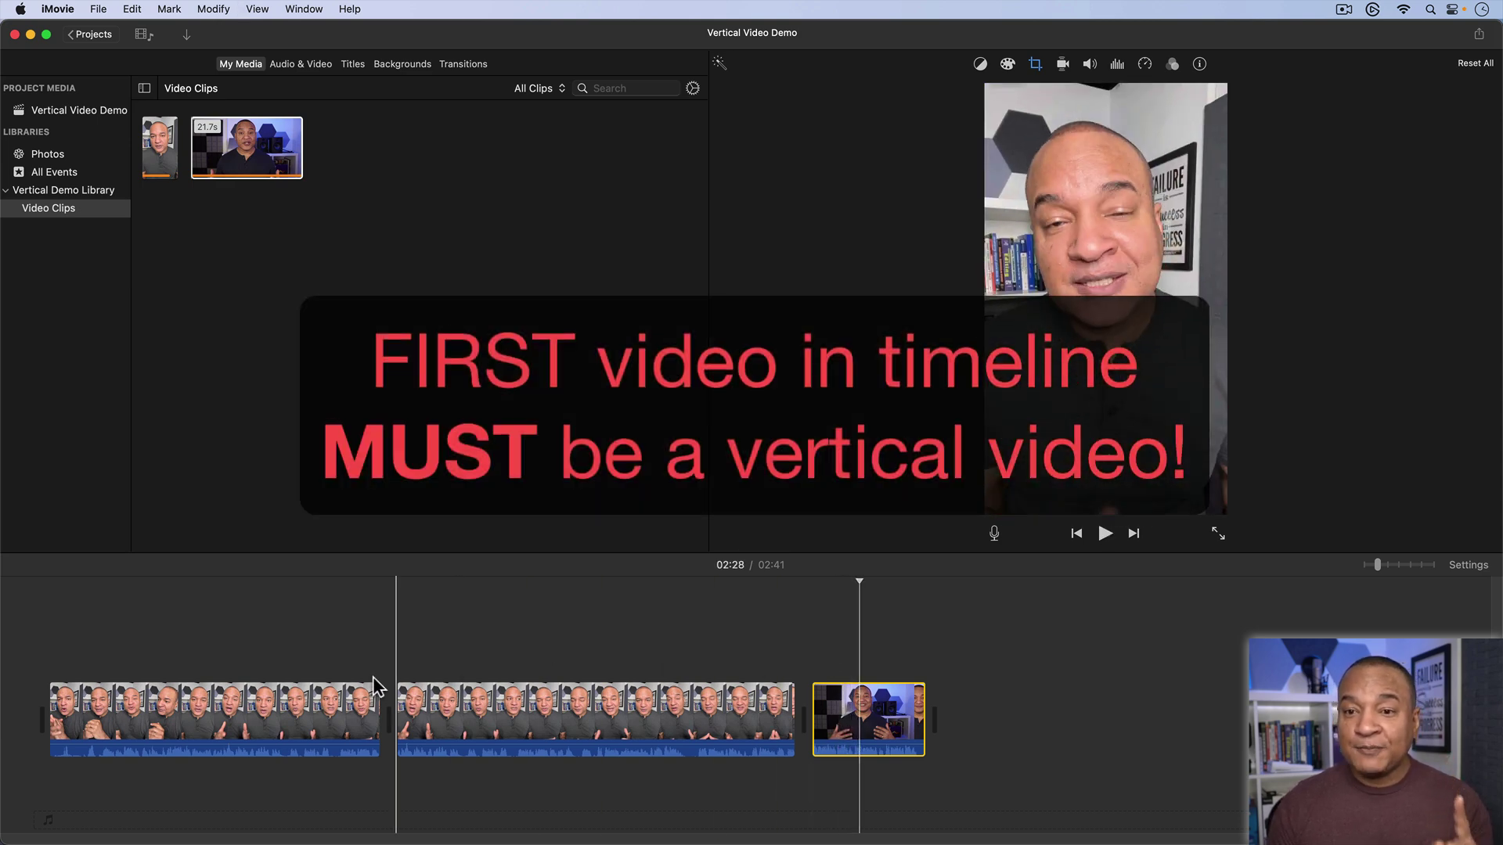
# Delete the two vertical clip parts, leaving only the 00:21 landscape clip.
pyautogui.click(223, 711)
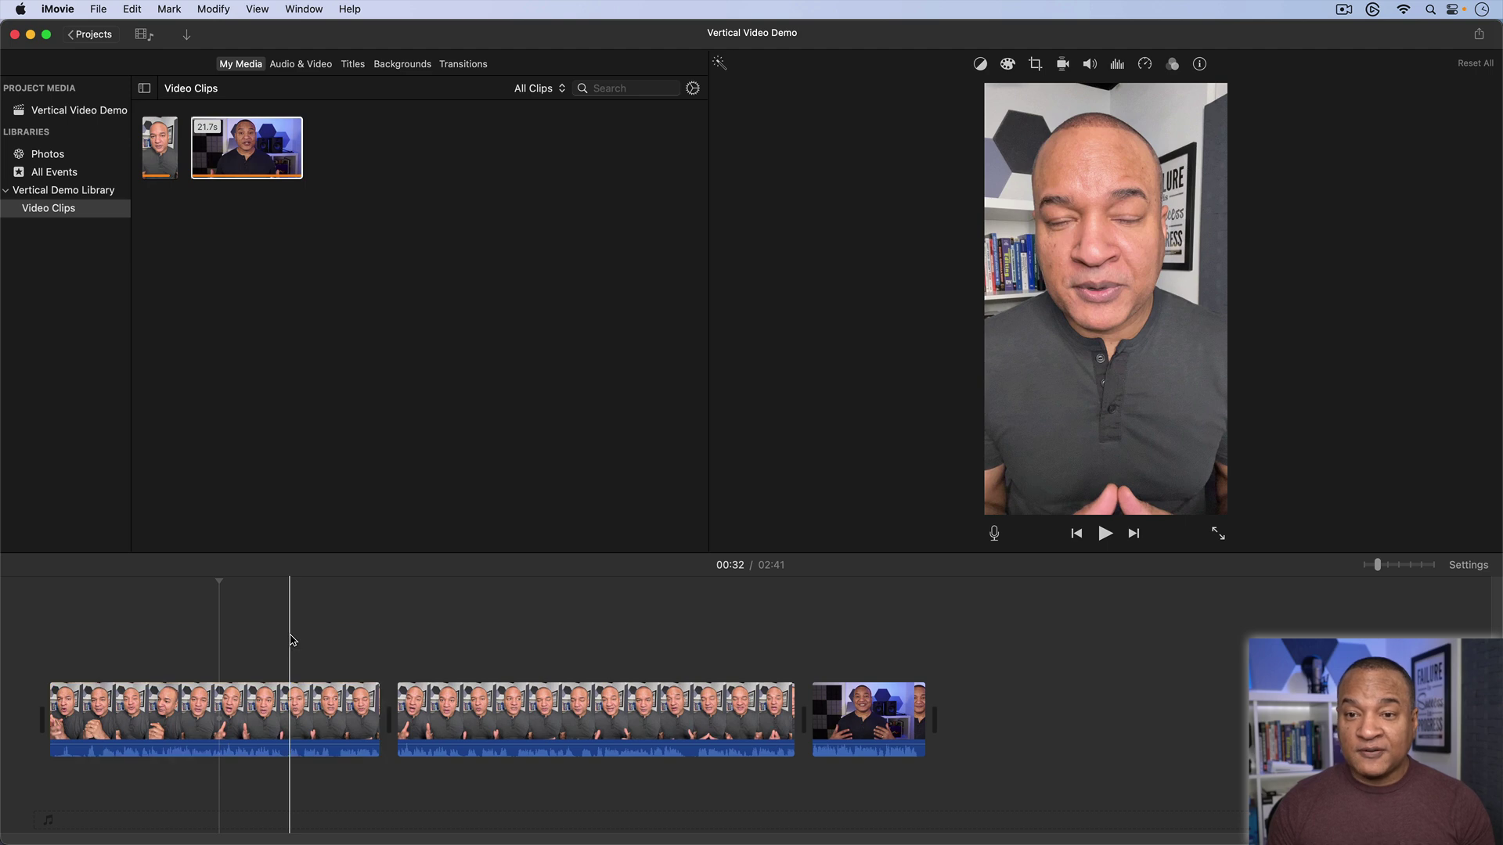
pyautogui.moveTo(291, 640); pyautogui.dragTo(488, 735)
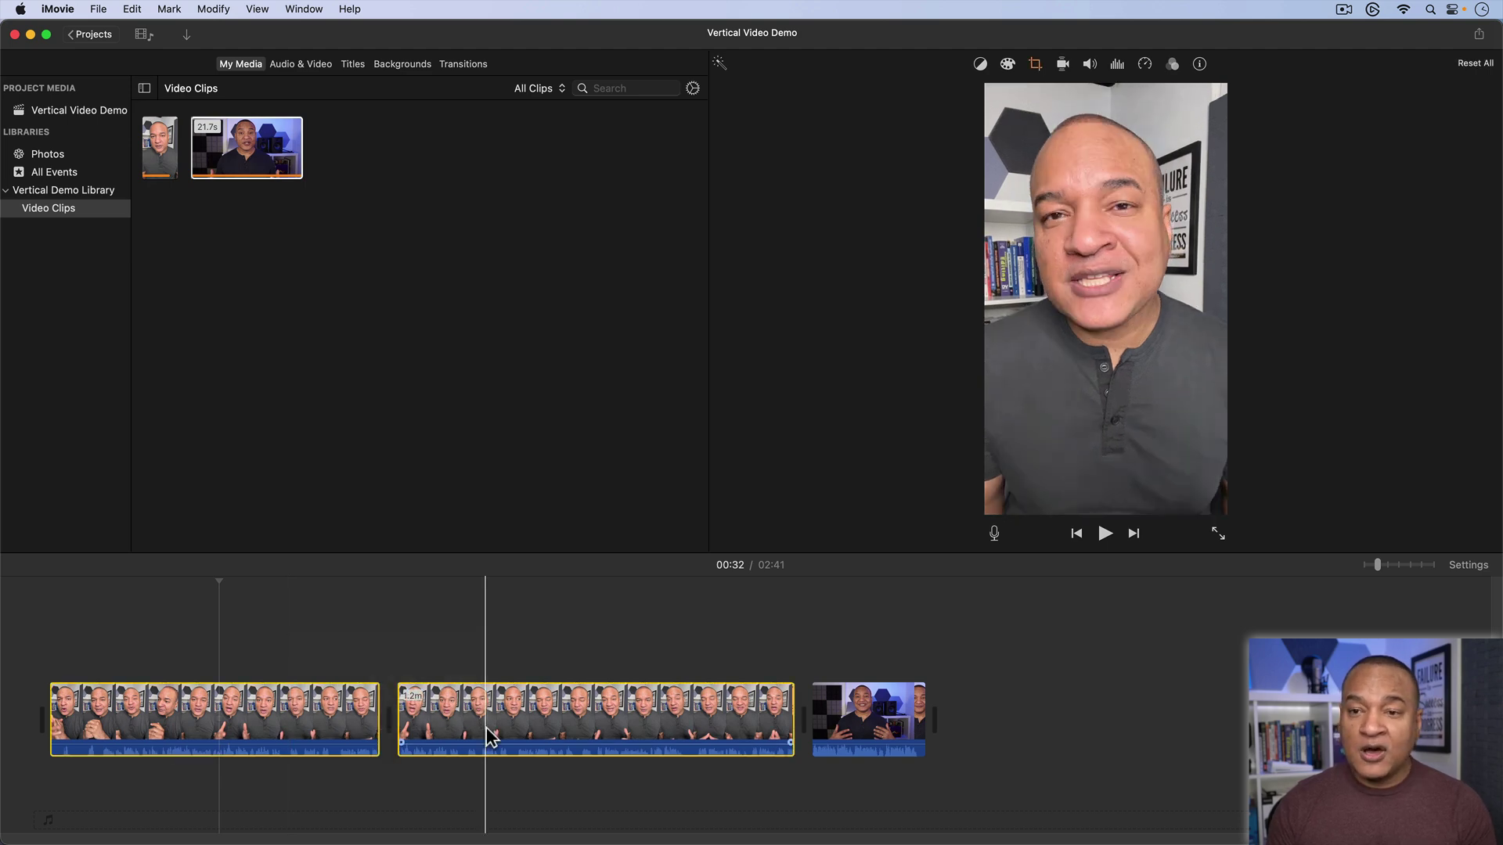
pyautogui.press('Delete')
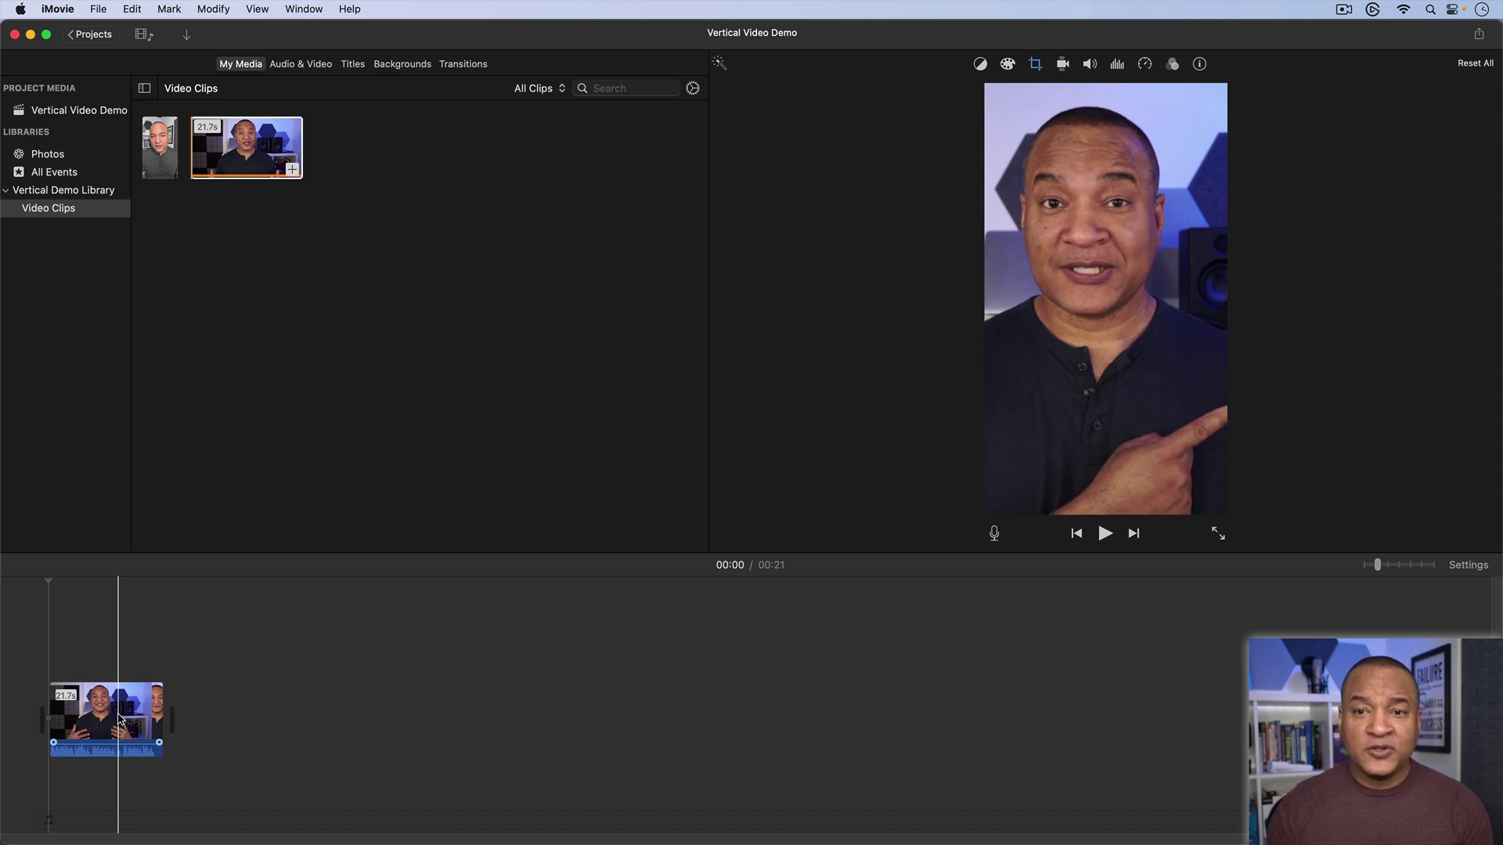
# At 00:09 in the landscape clip, switch its crop to Ken Burns with the Start framing shifted left.
pyautogui.press('super+equal')
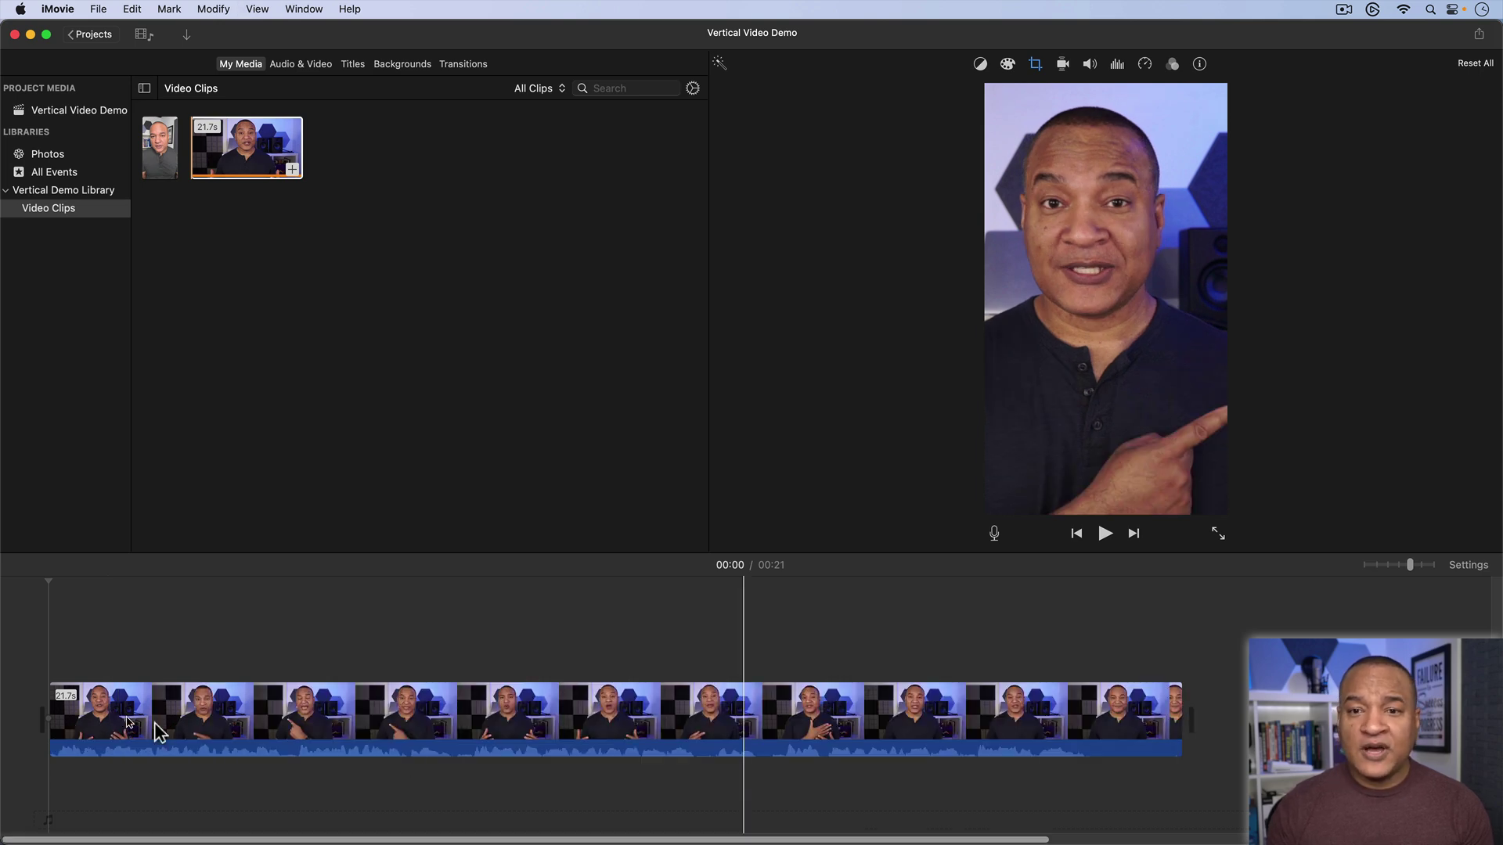
pyautogui.click(534, 711)
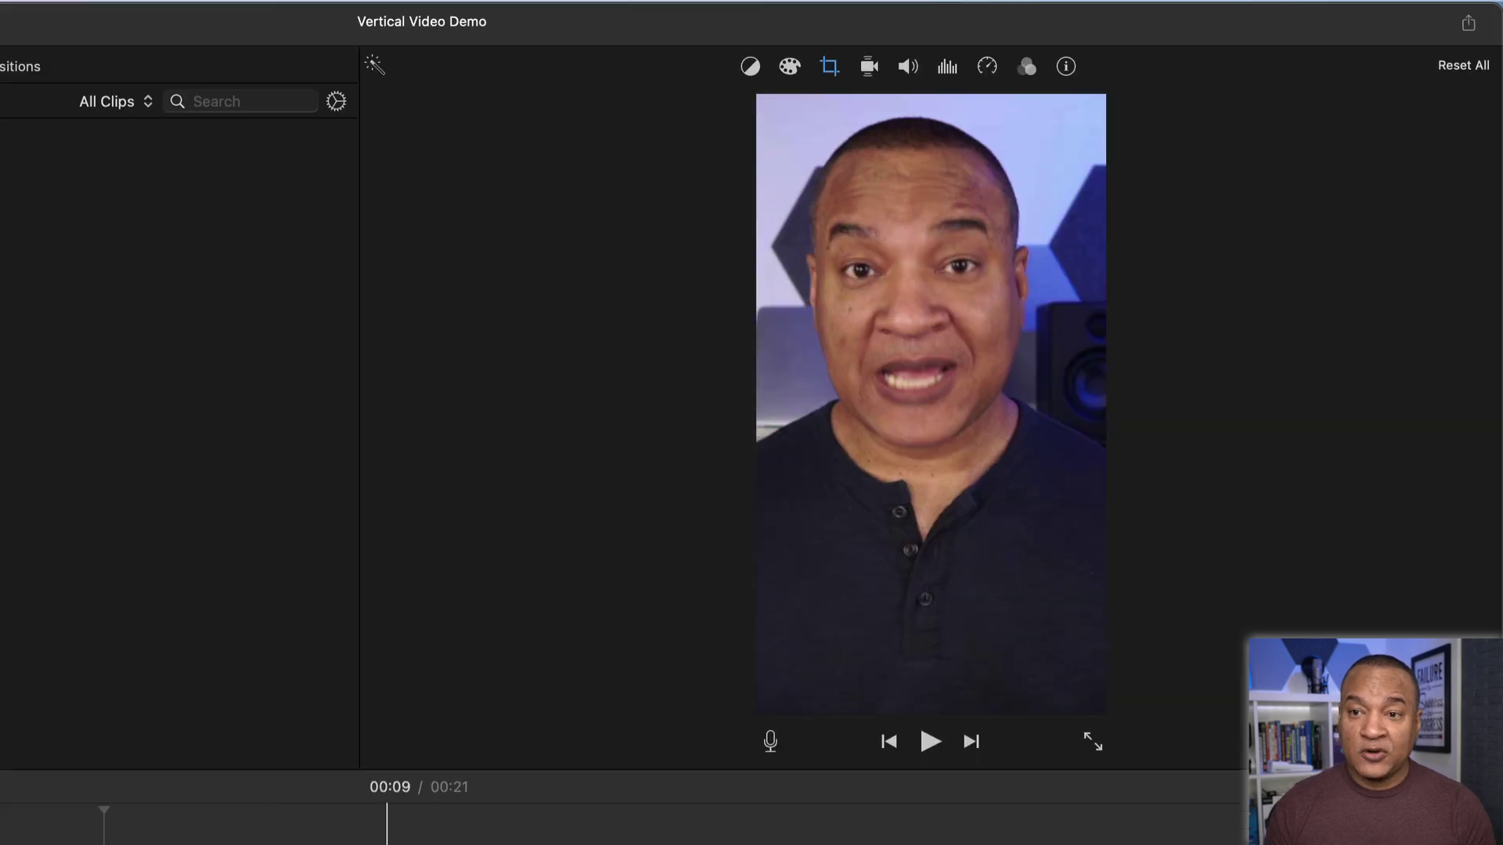
pyautogui.click(828, 64)
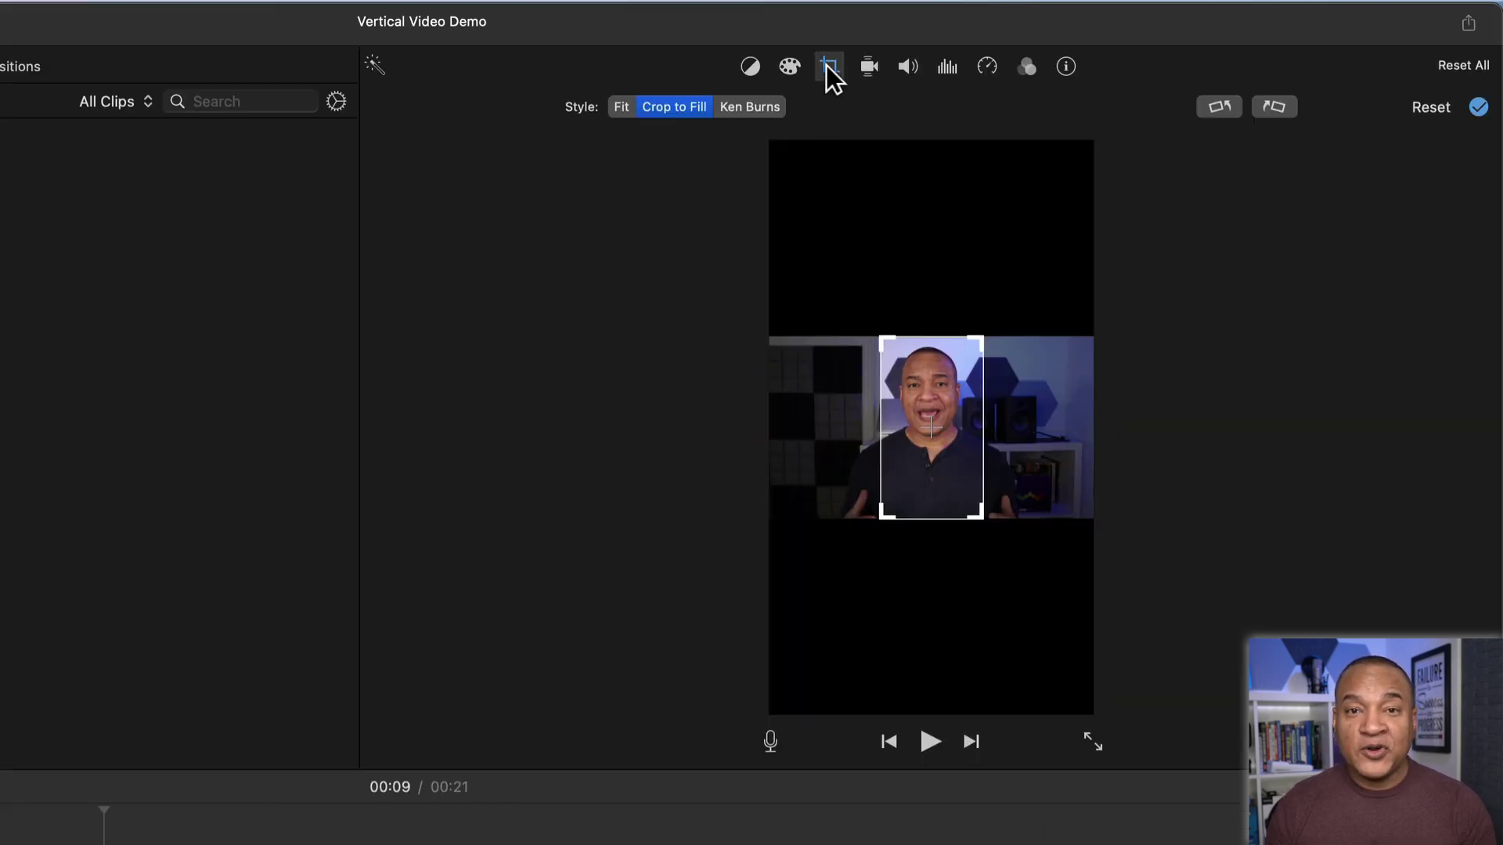
pyautogui.click(763, 108)
pyautogui.moveTo(916, 473); pyautogui.dragTo(886, 473)
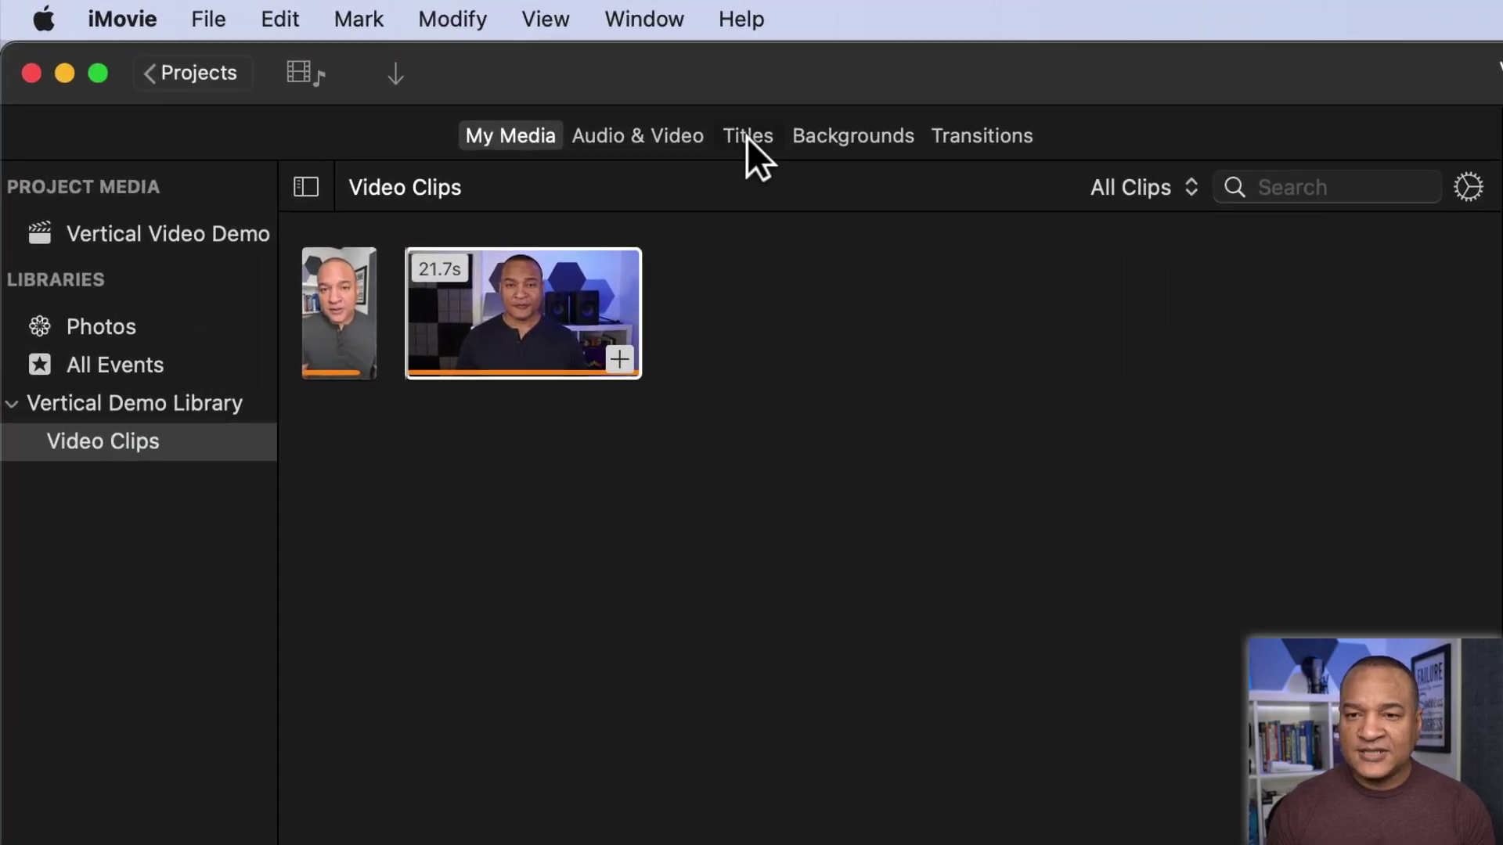
# Show the Titles browser and look through the available backgrounds.
pyautogui.click(382, 70)
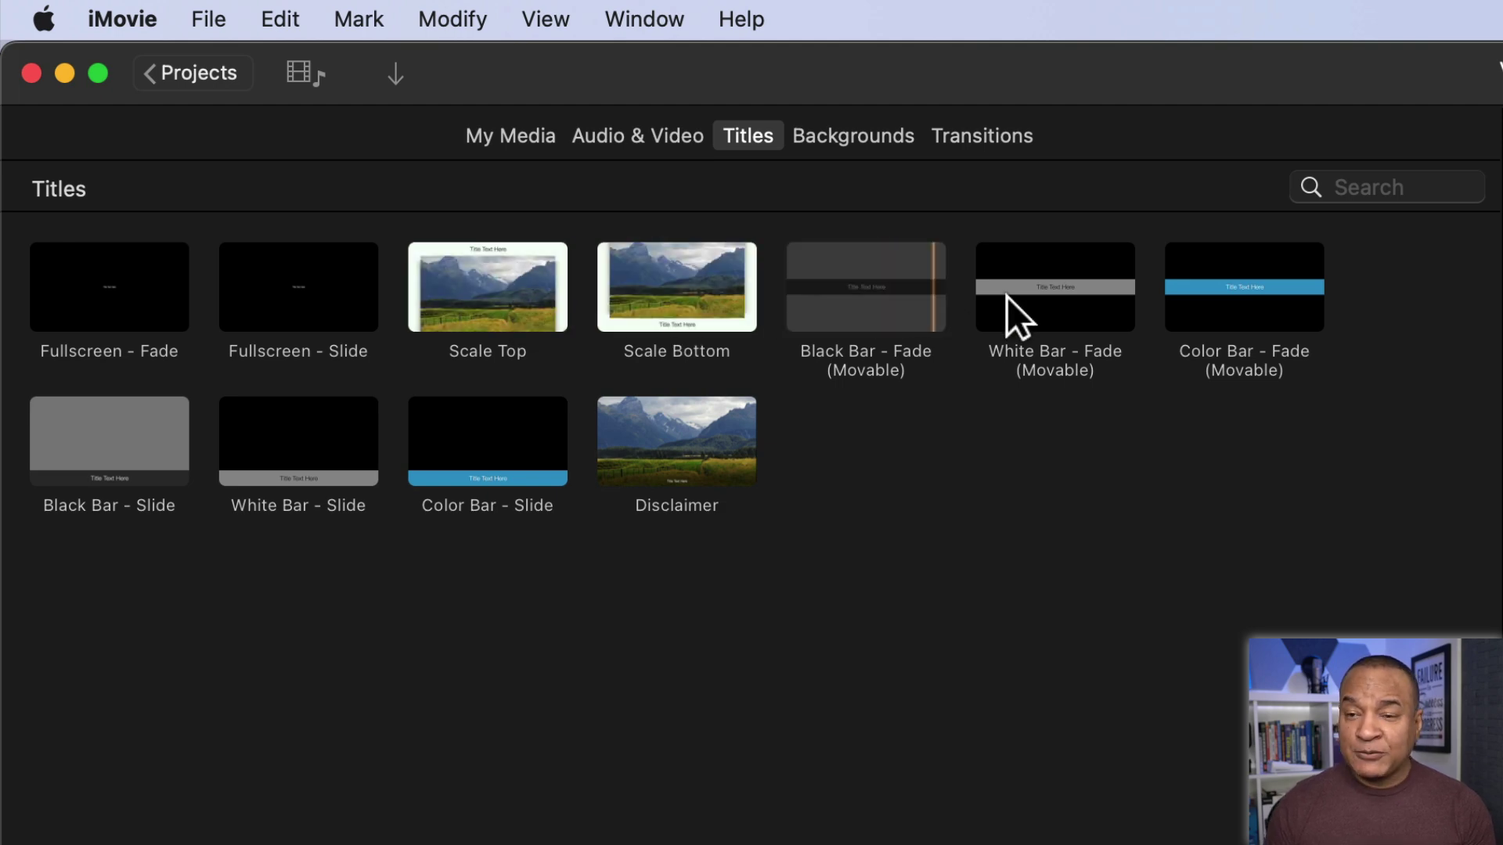
pyautogui.click(861, 134)
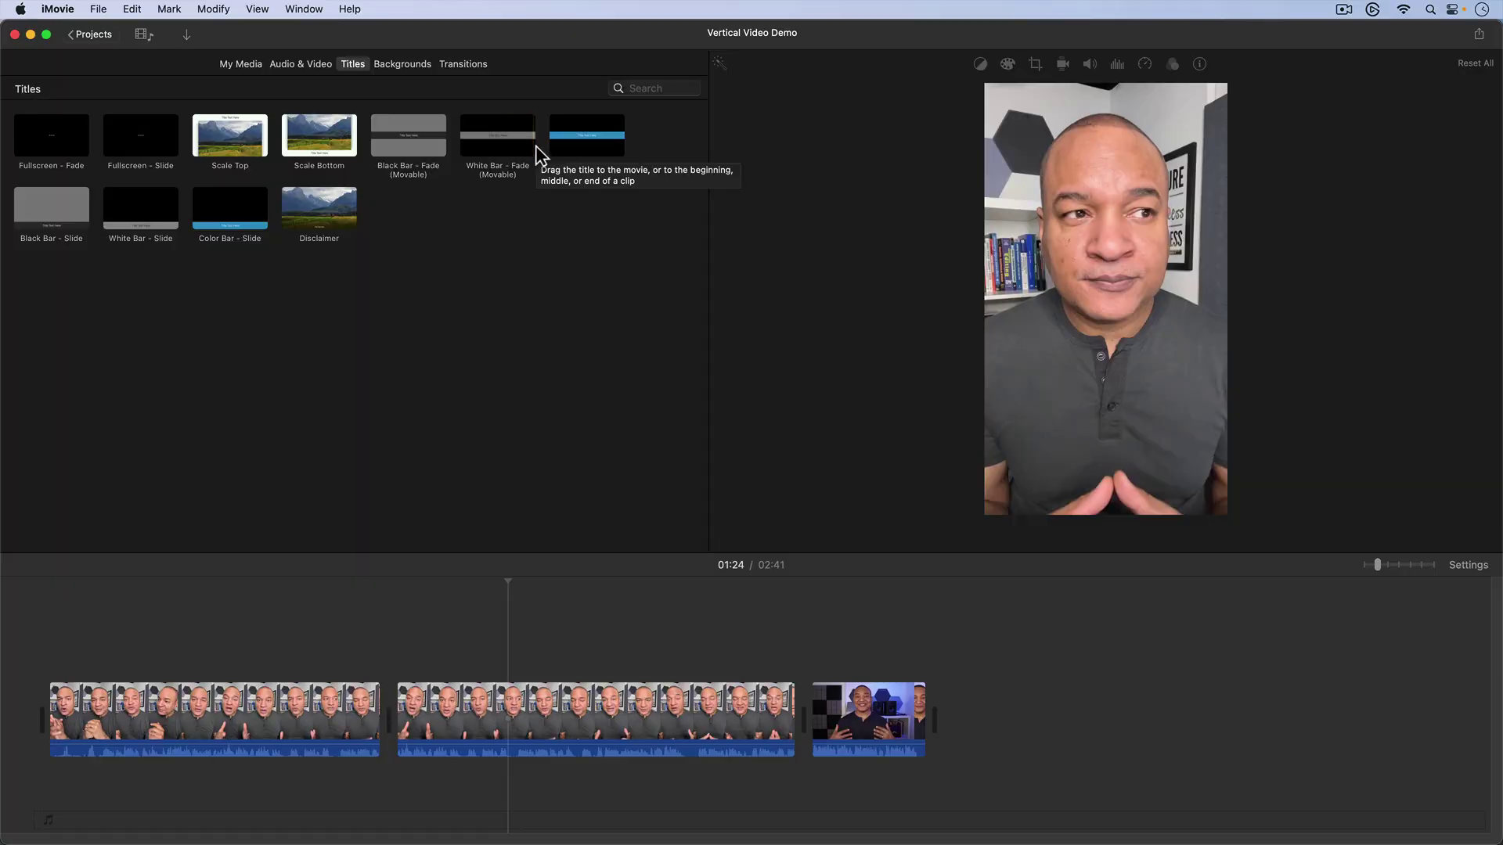
# Drop the Color Bar - Fade title onto the second clip and select it.
pyautogui.moveTo(562, 148); pyautogui.dragTo(530, 667)
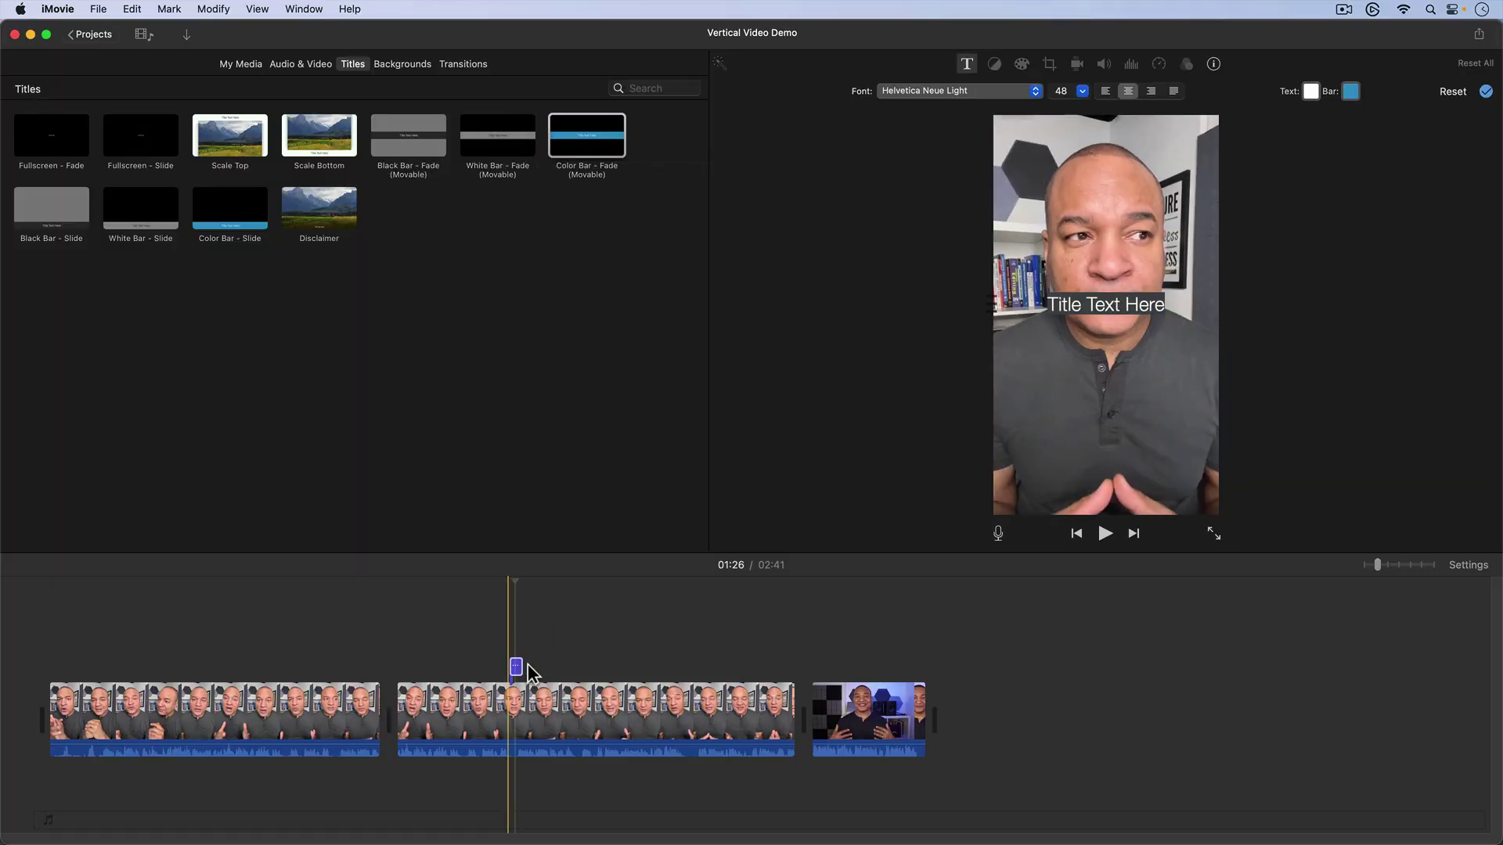
pyautogui.press('super+equal')
pyautogui.click(705, 671)
# Style the title in Avenir Next Regular size 50 with a red bar moved to the bottom.
pyautogui.click(1033, 91)
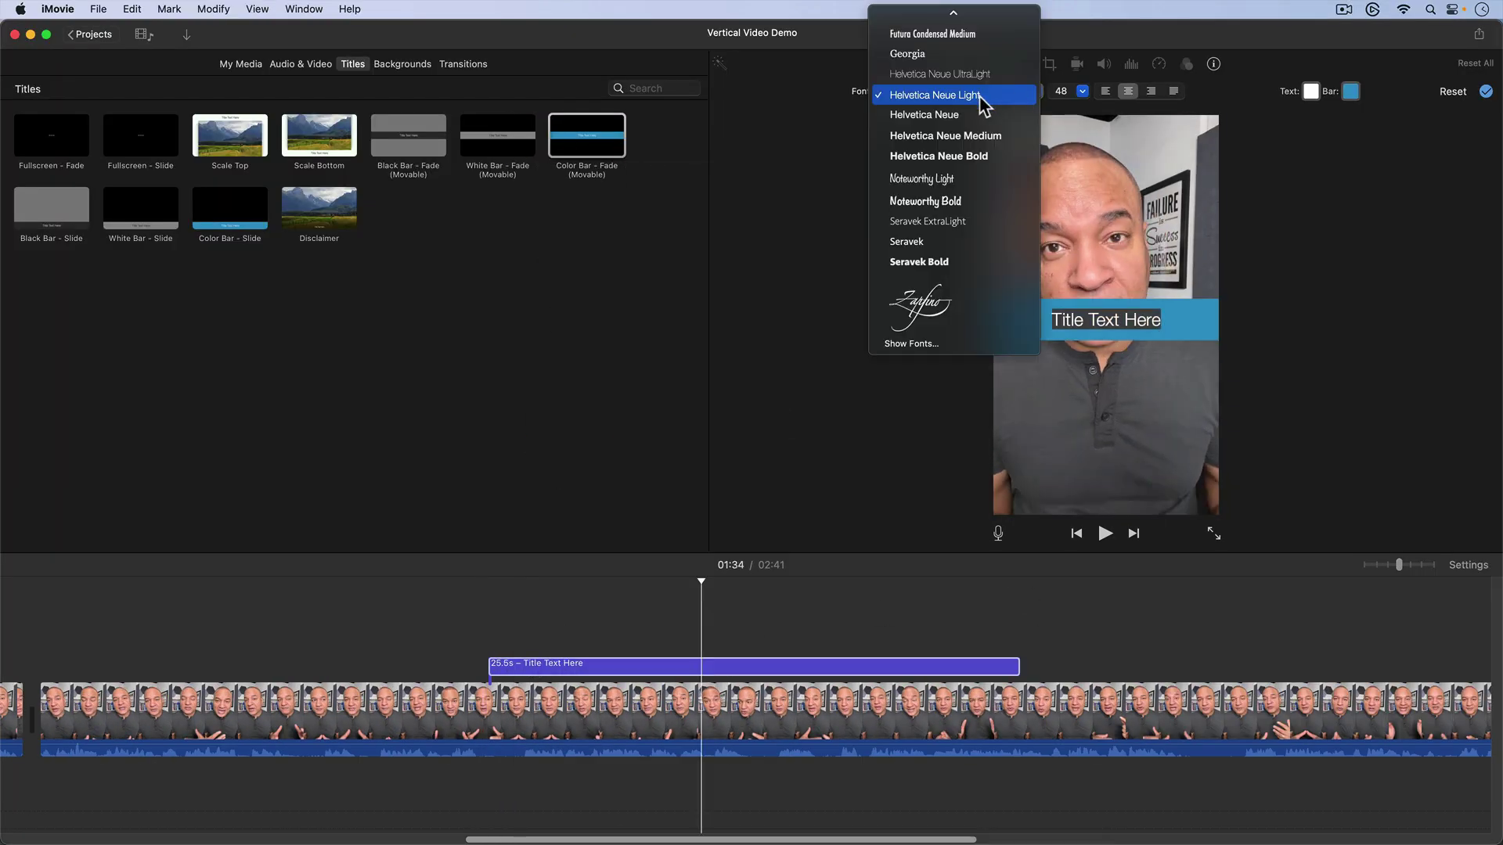
pyautogui.click(954, 97)
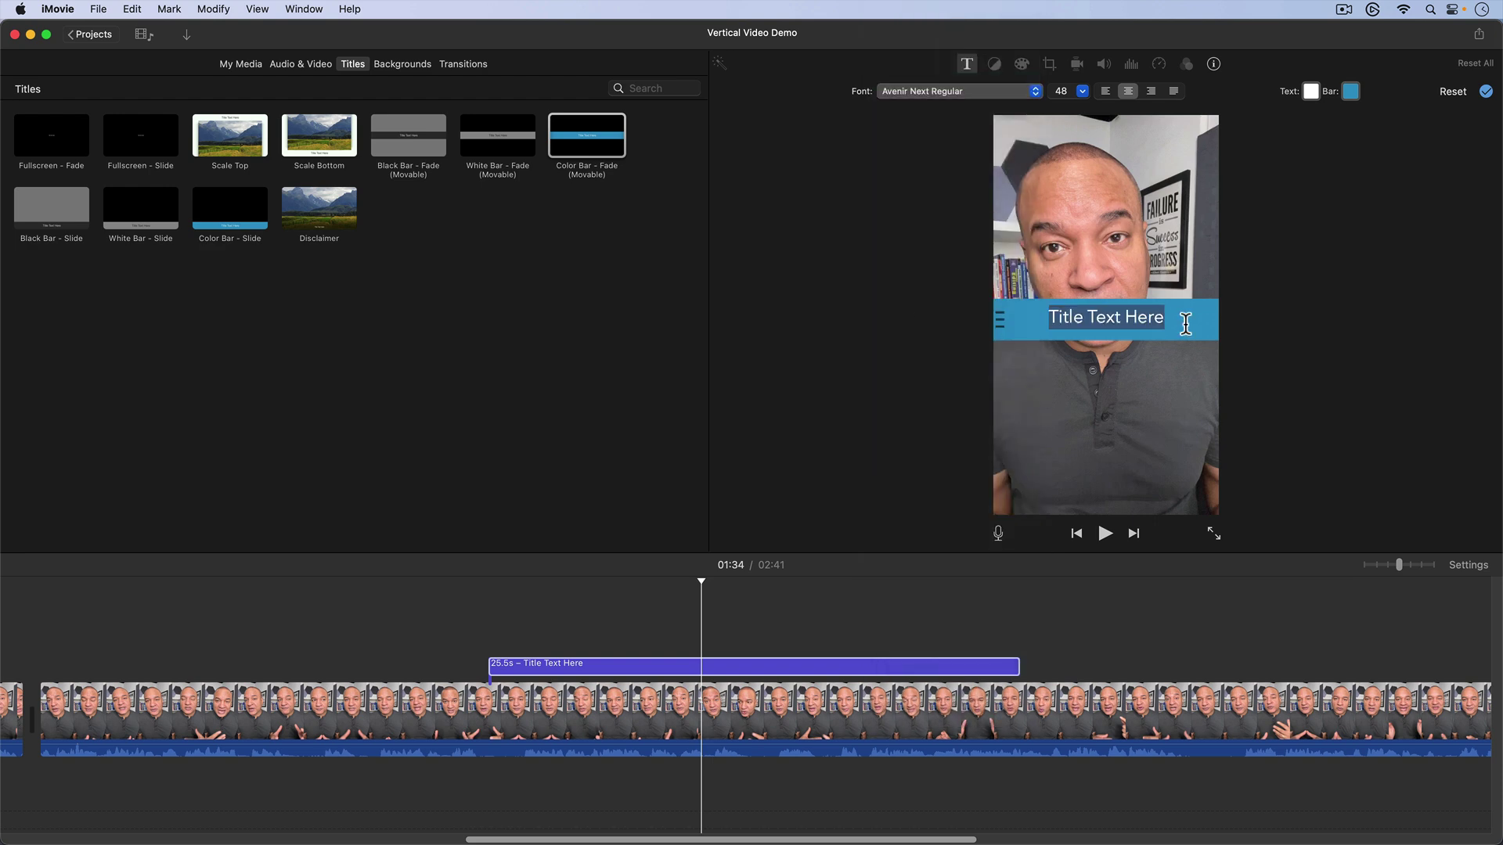
pyautogui.click(1082, 91)
pyautogui.write('50')
pyautogui.press('Return')
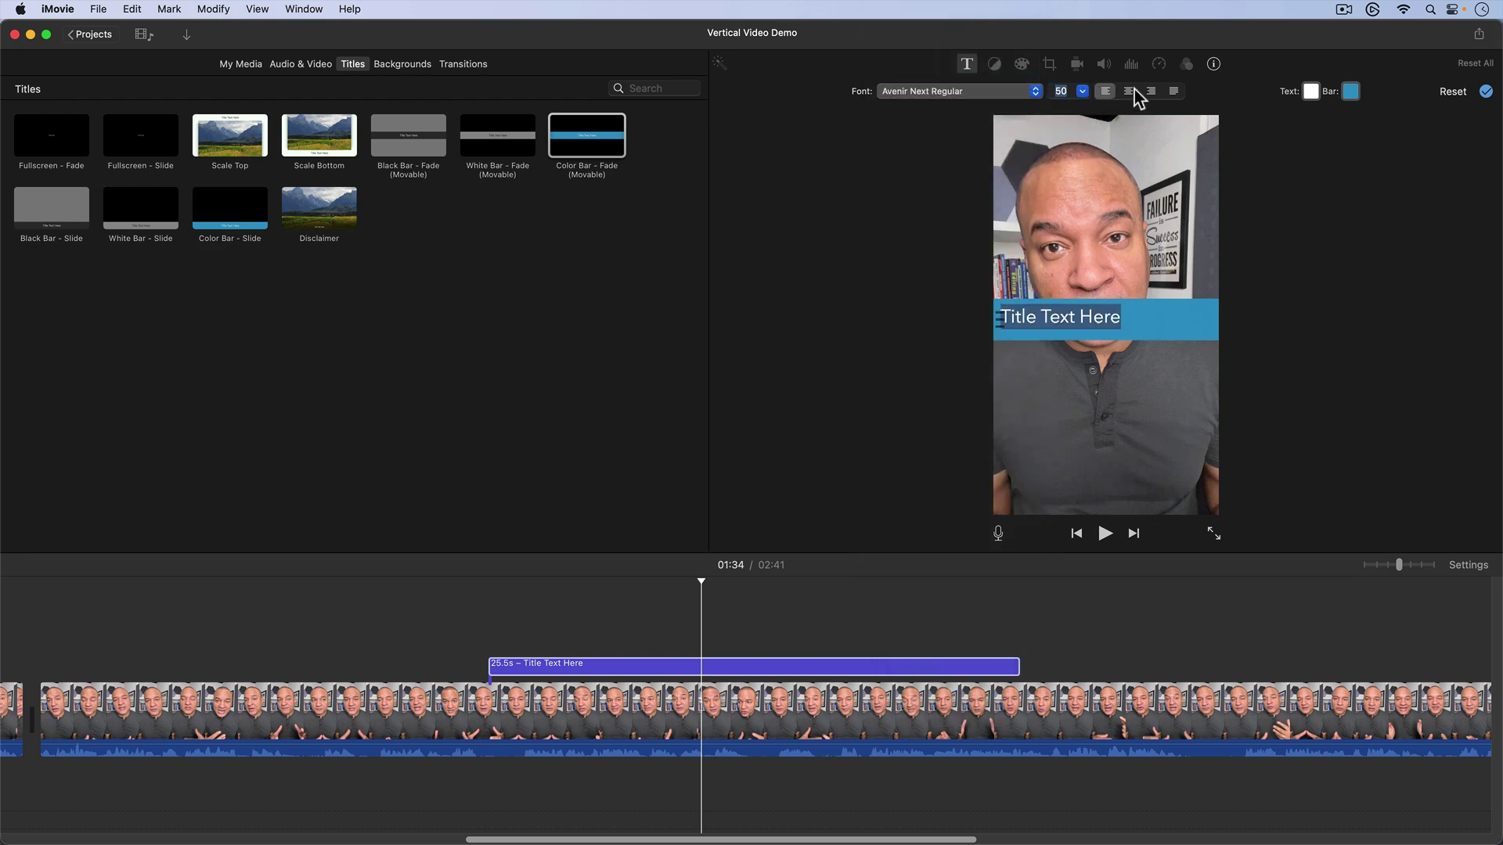
pyautogui.click(1351, 92)
pyautogui.click(627, 403)
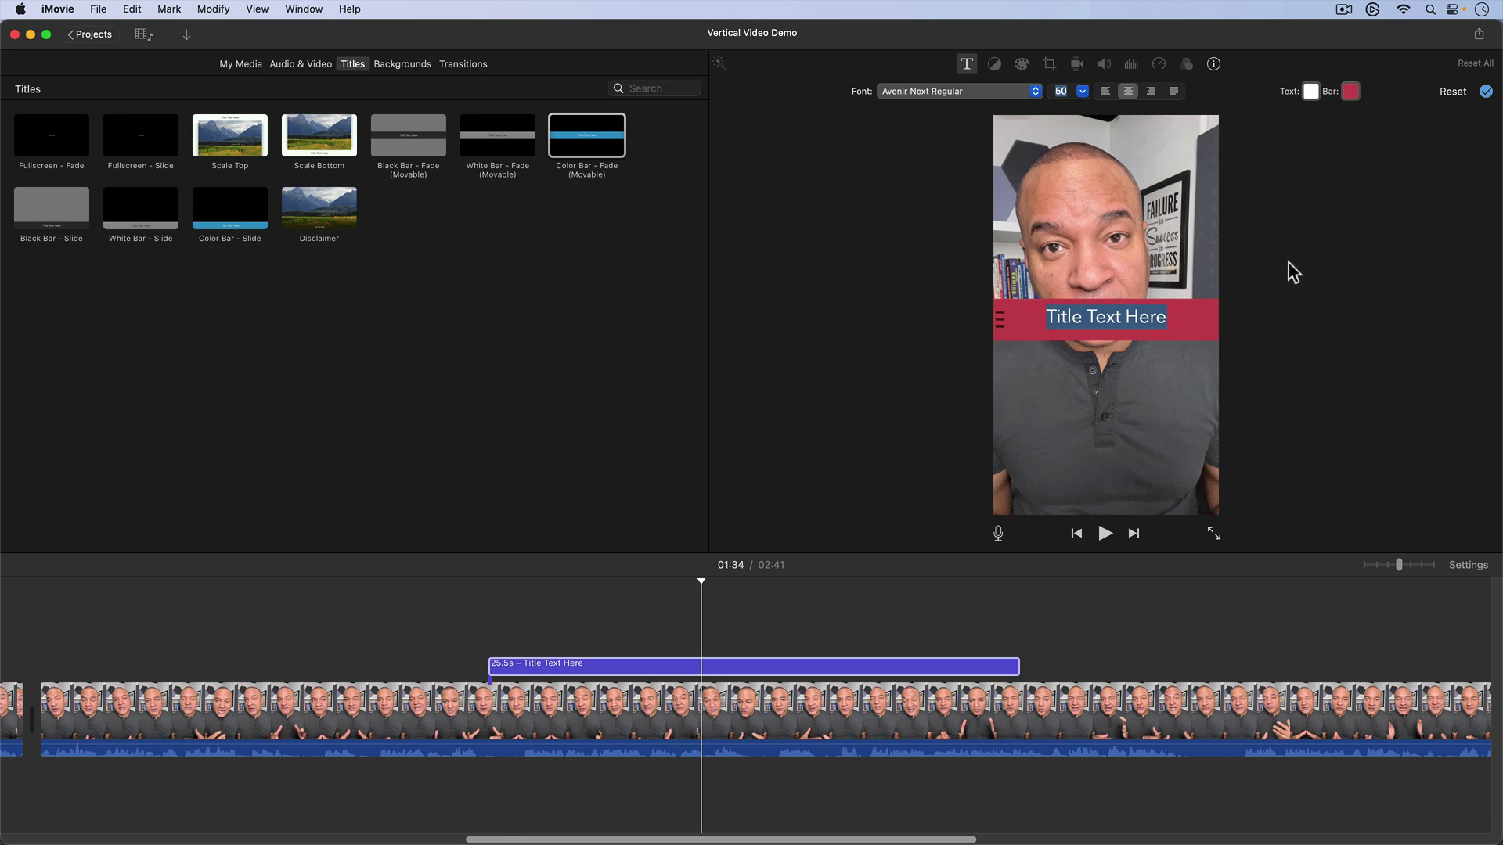
pyautogui.moveTo(1004, 327); pyautogui.dragTo(1017, 508)
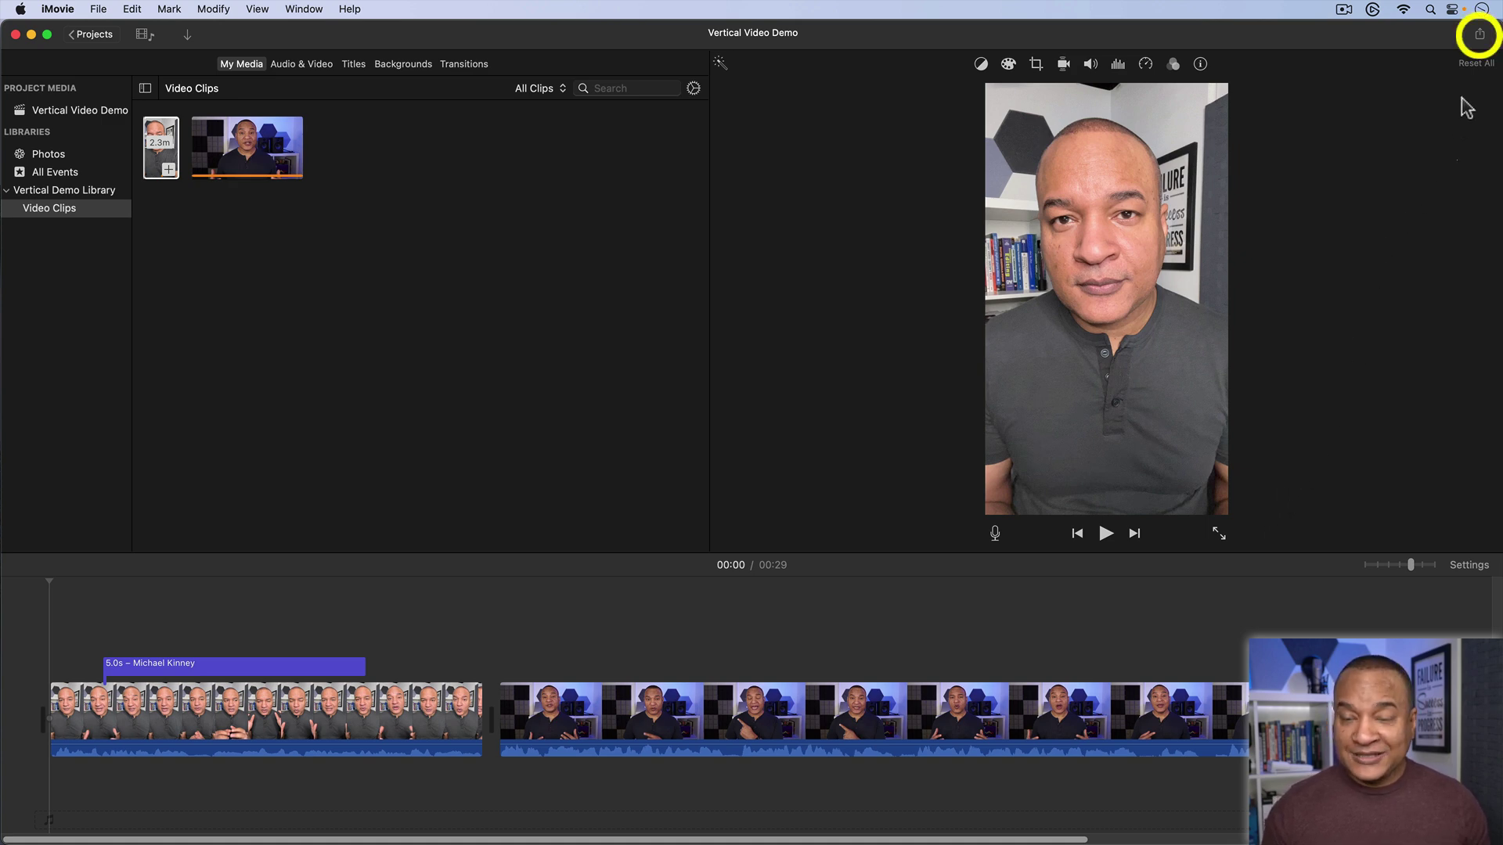
# Export the movie as a file from Share at 1080p High quality and continue to saving.
pyautogui.click(1481, 36)
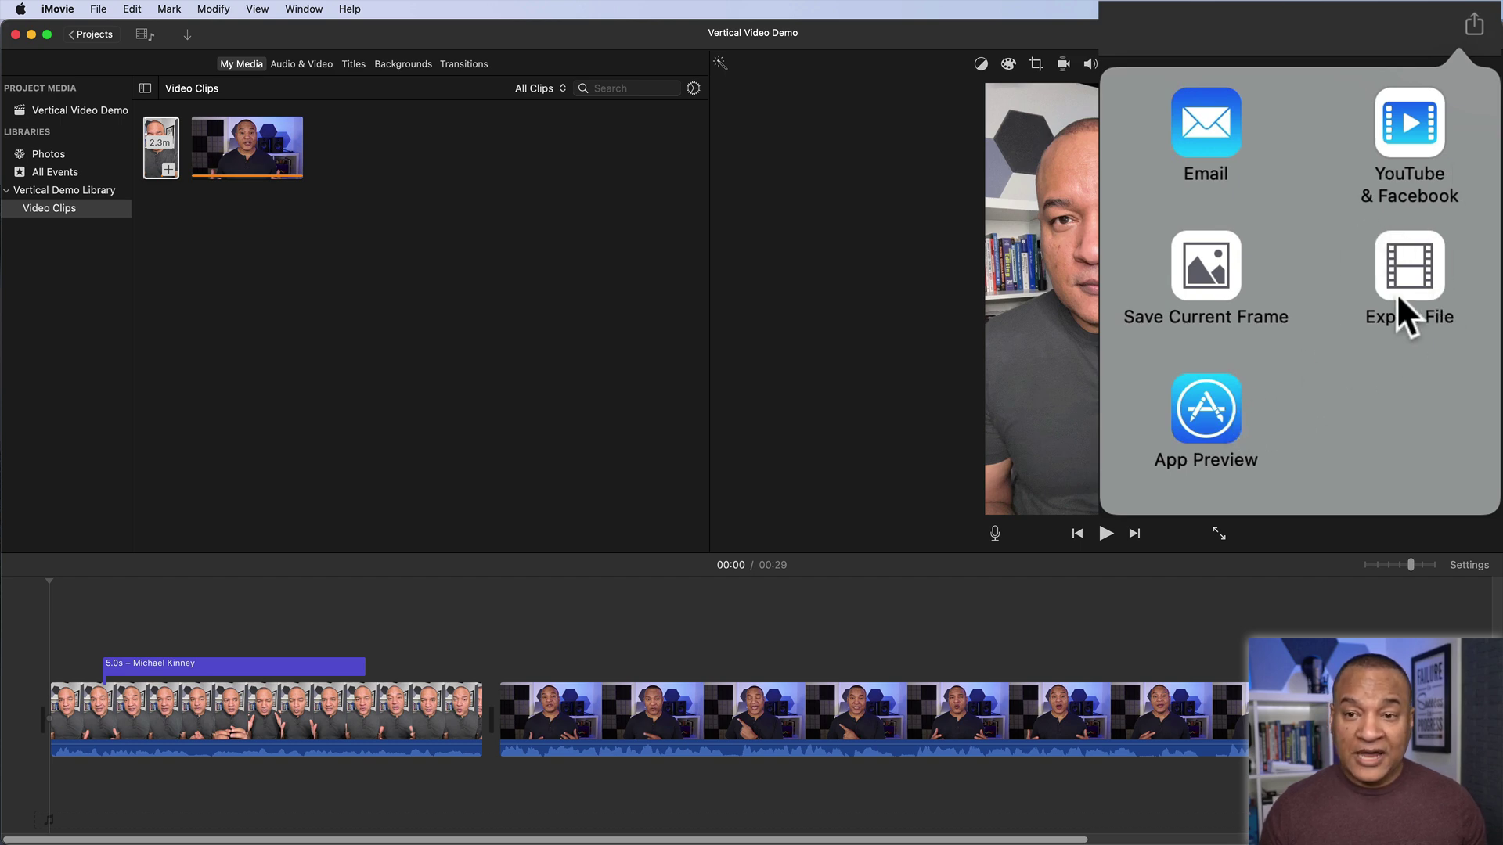
pyautogui.click(1441, 258)
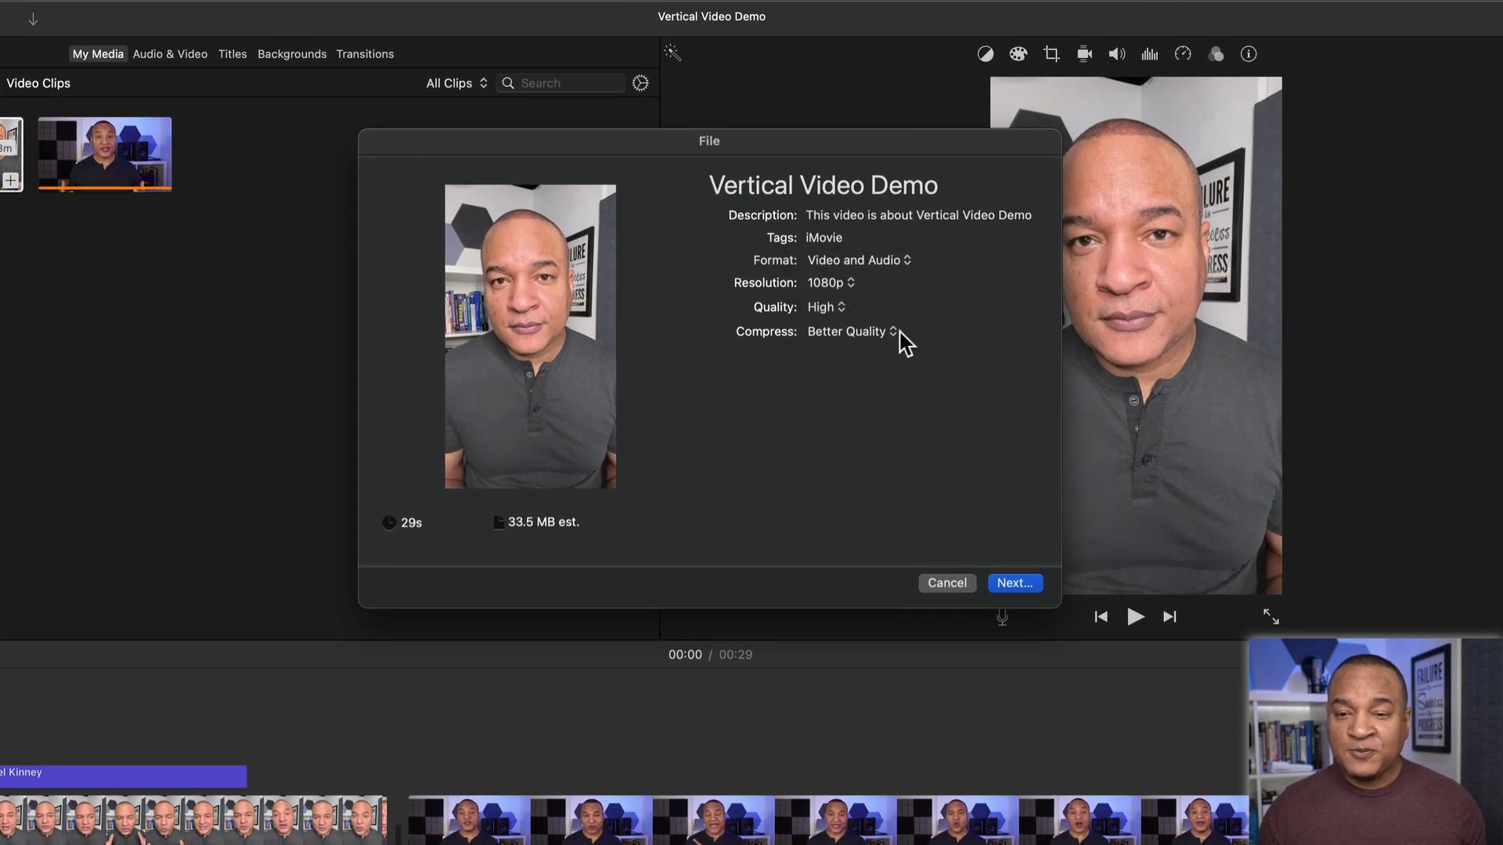
pyautogui.click(1015, 584)
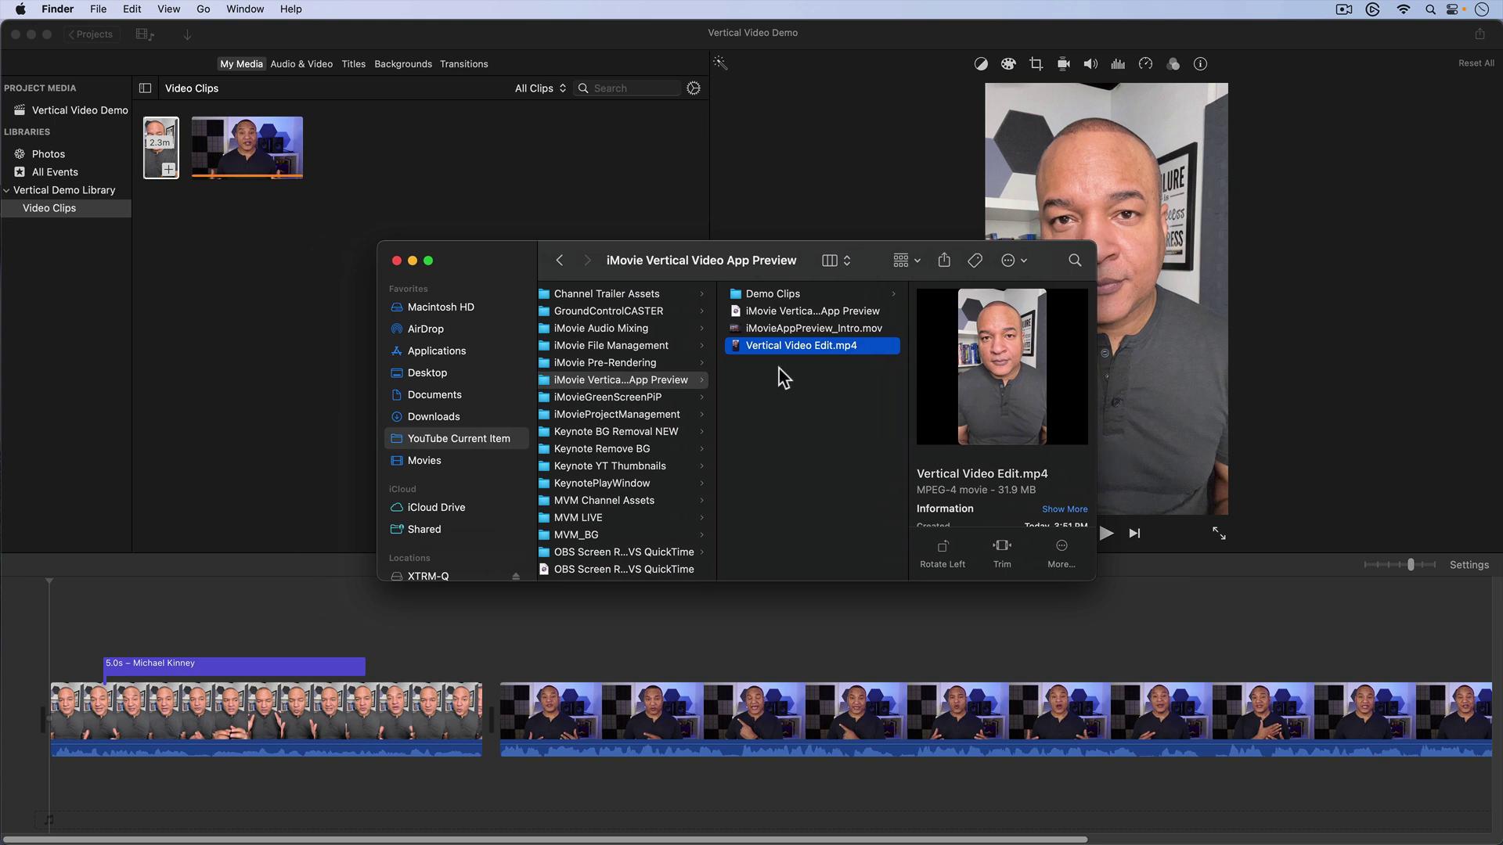
# Quick Look Vertical Video Edit.mp4 to confirm it plays as a vertical video.
pyautogui.press('space')
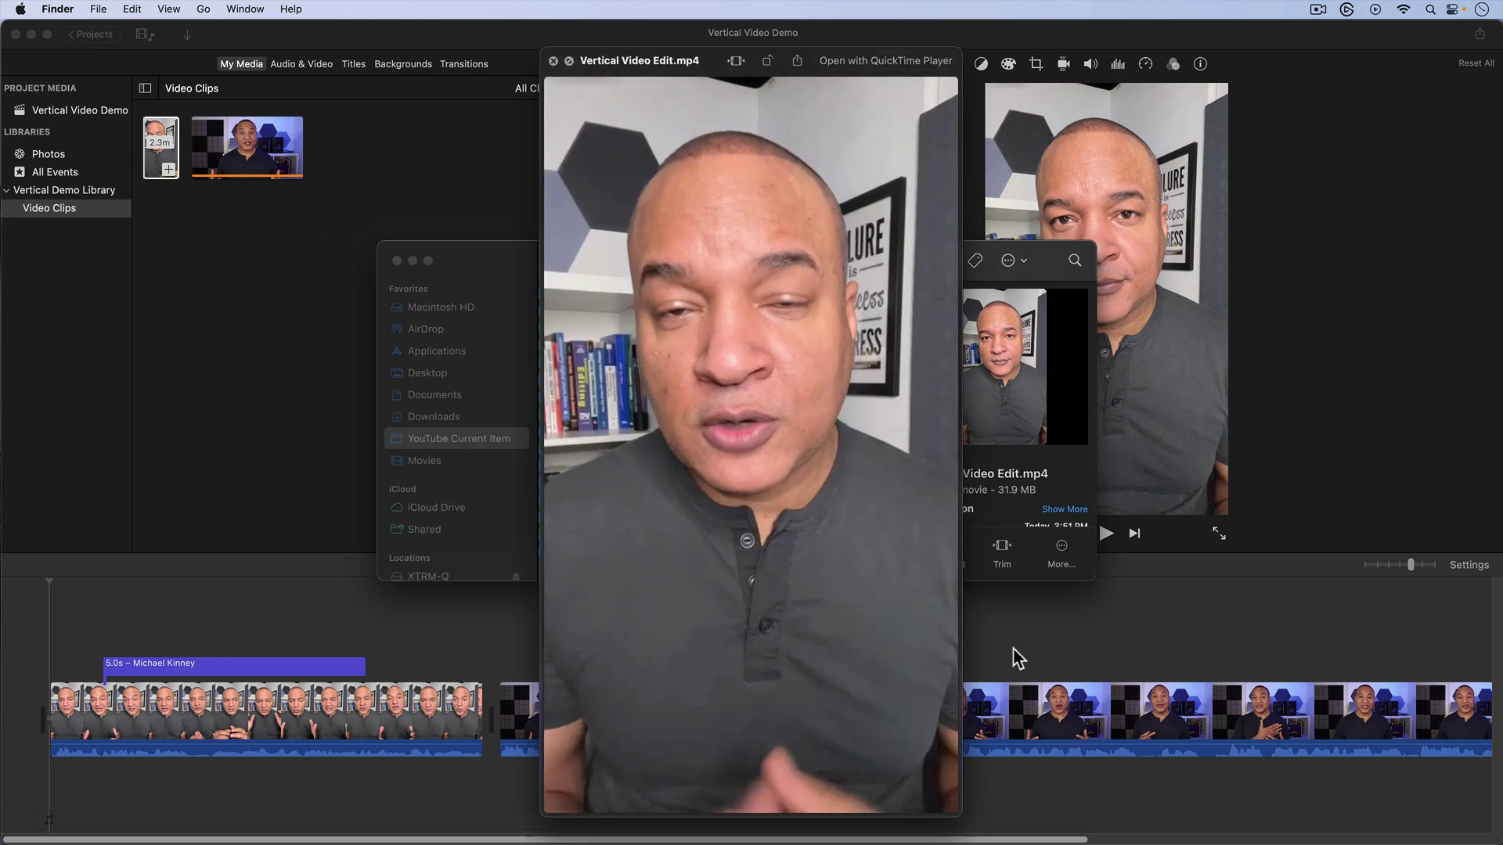